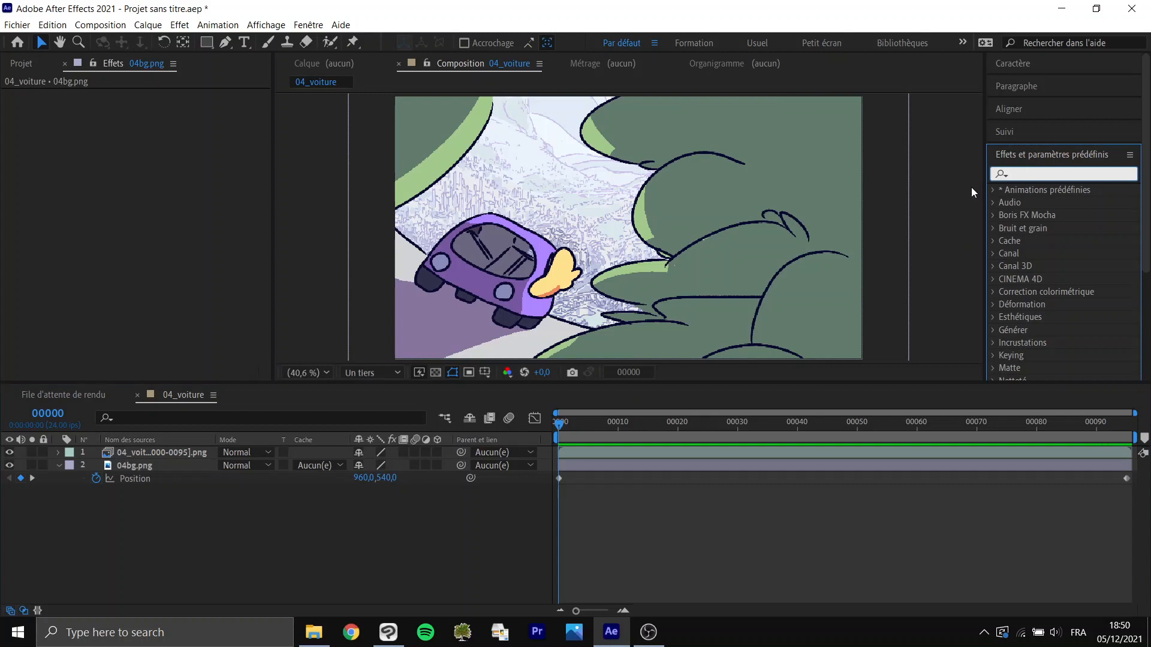
# - Search the effects for "flou" and apply Flou gaussien to the 04_voiture_[0000-0095].png layer
pyautogui.write('flou')
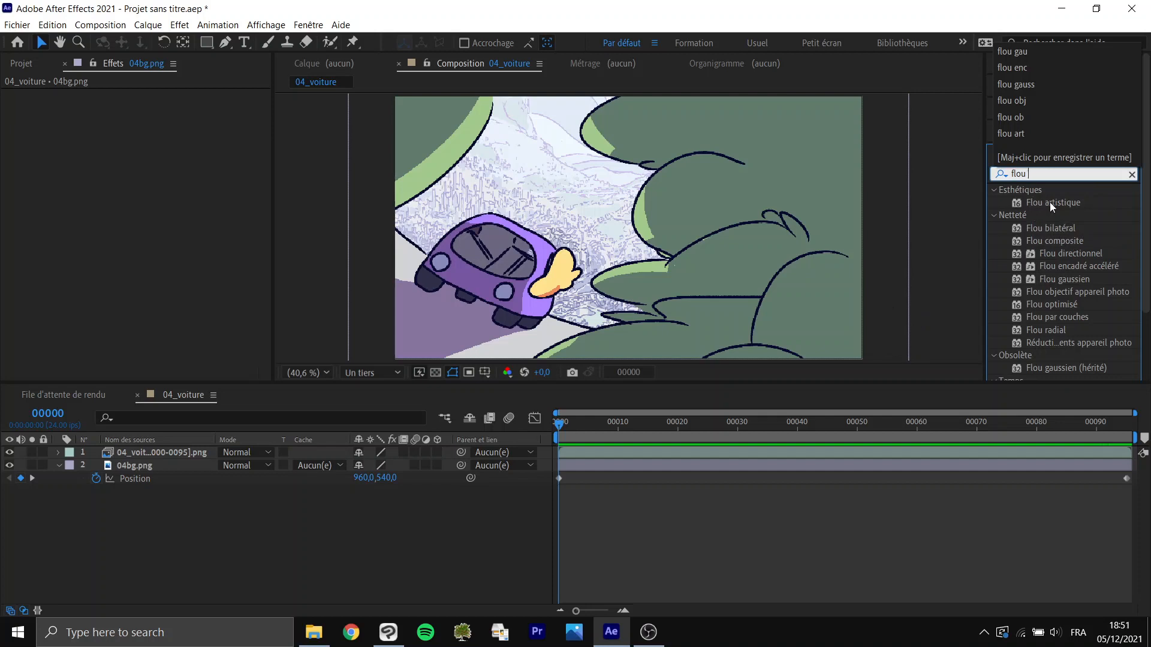
pyautogui.doubleClick(1036, 172)
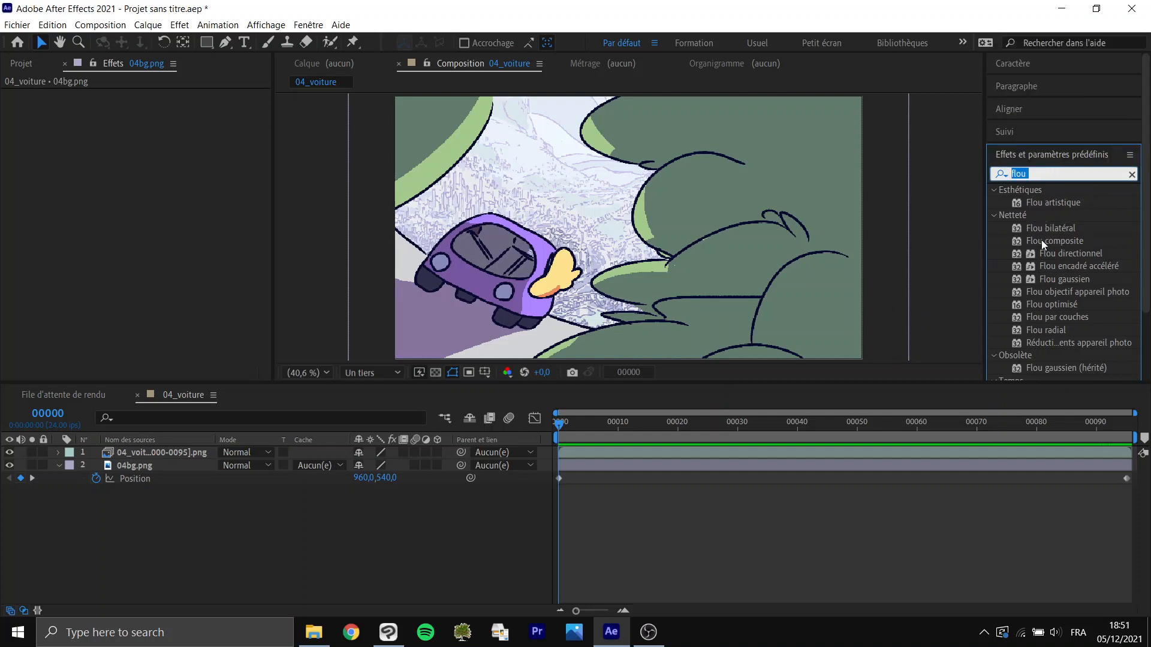
pyautogui.scroll(-2, 1052, 216)
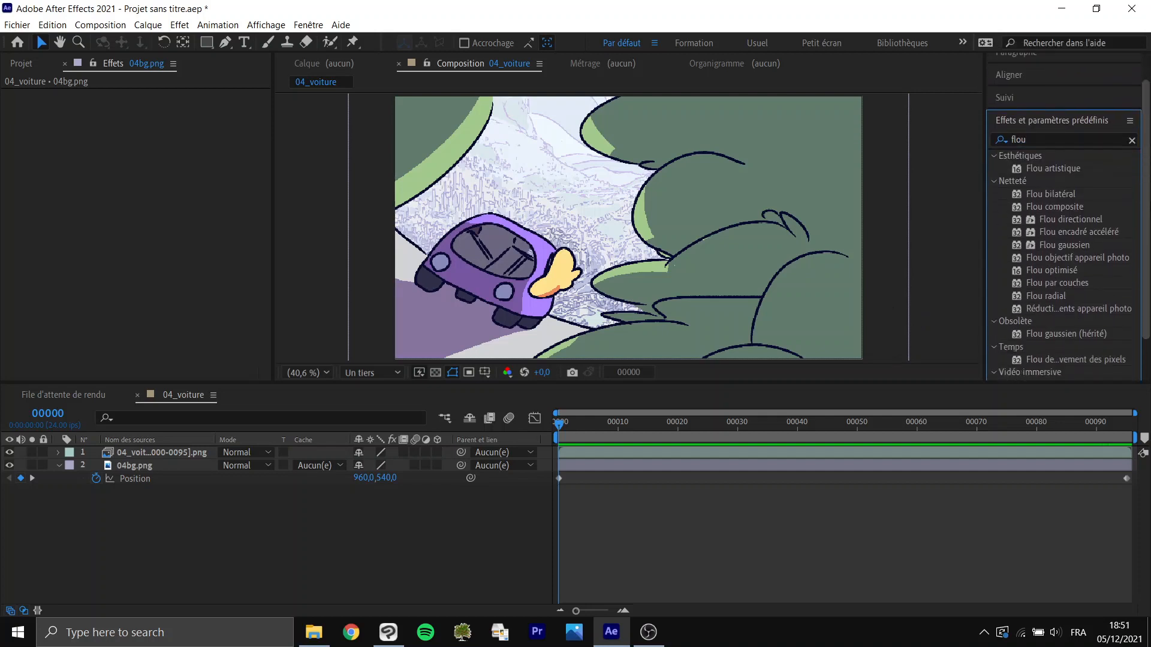
pyautogui.scroll(-2, 1109, 200)
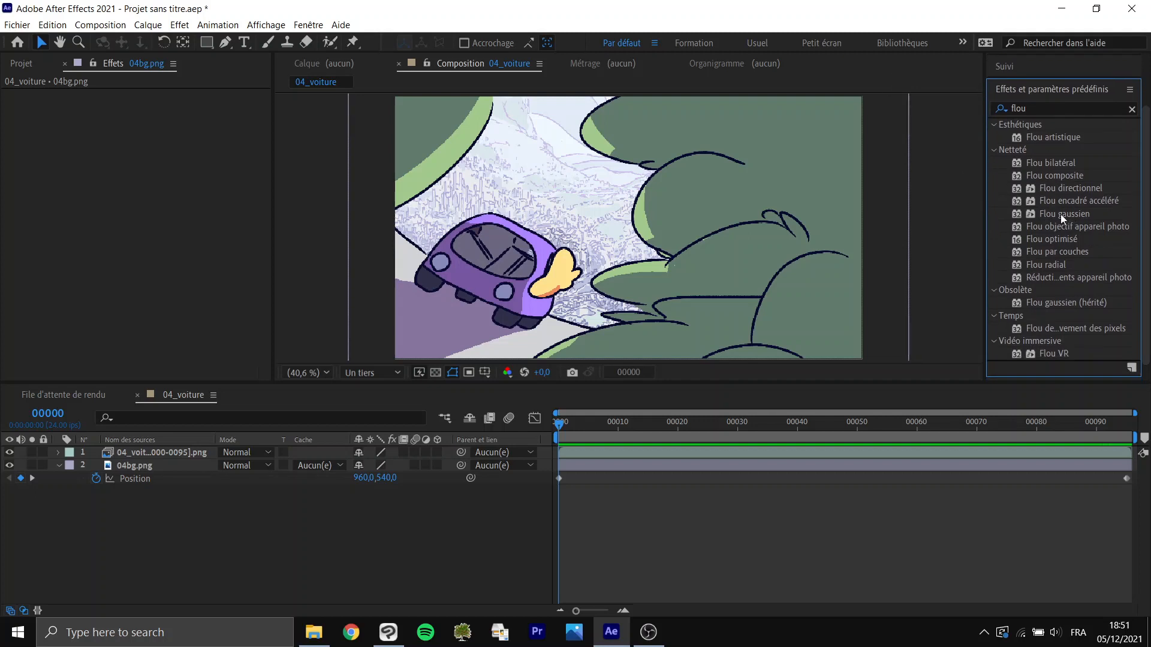
pyautogui.moveTo(1062, 217); pyautogui.dragTo(156, 453)
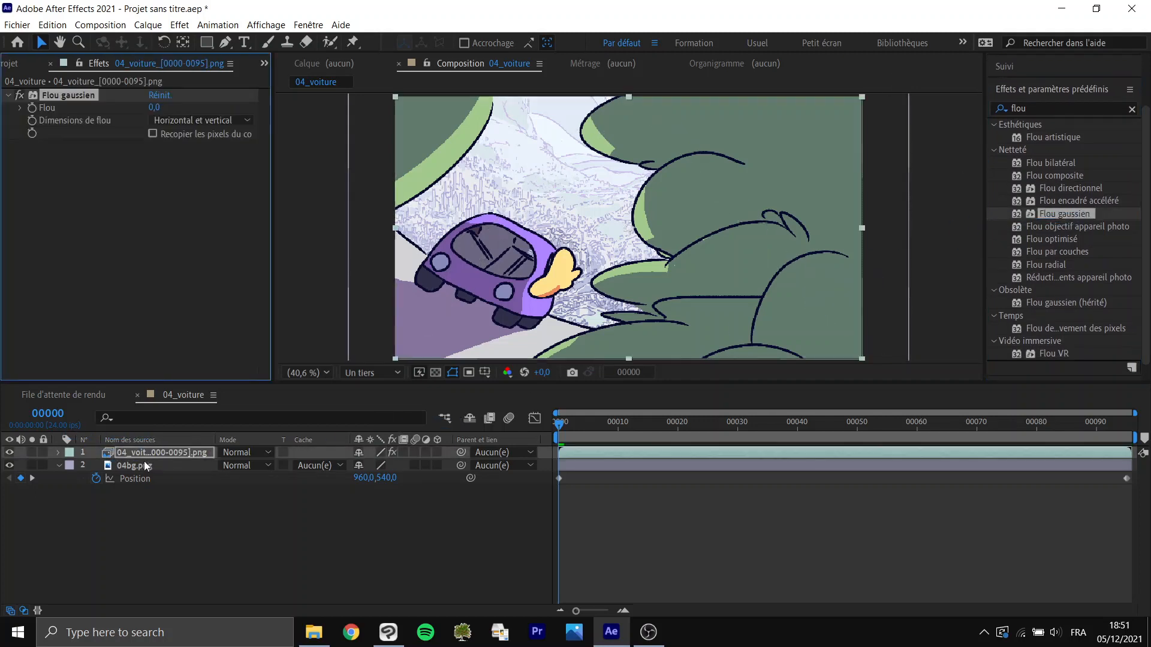
# - Set the Flou gaussien amount to 63.8, checking the car at 100% before fitting the composition in view
pyautogui.click(310, 372)
pyautogui.click(322, 265)
pyautogui.press('space')
pyautogui.moveTo(330, 264); pyautogui.dragTo(496, 211)
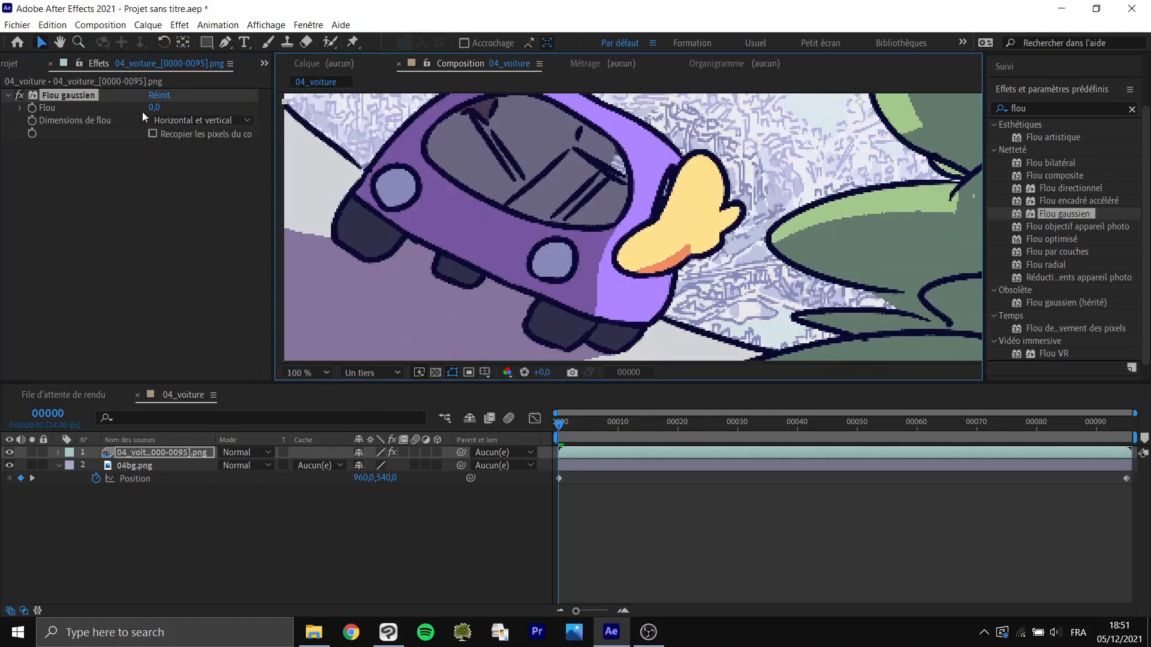
pyautogui.moveTo(155, 108); pyautogui.dragTo(54, 169)
pyautogui.click(298, 371)
pyautogui.click(326, 116)
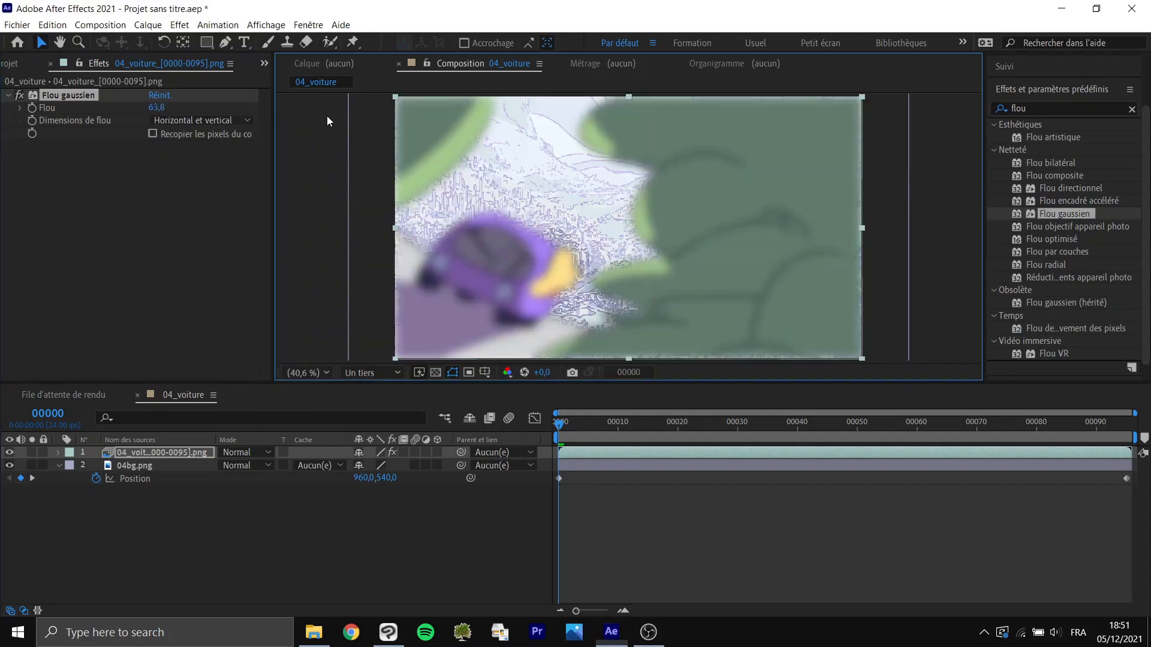
# - Hide the 04bg.png layer and compare the Gaussian blur's edges with the Recopier les pixels option on and off
pyautogui.click(152, 134)
pyautogui.click(152, 134)
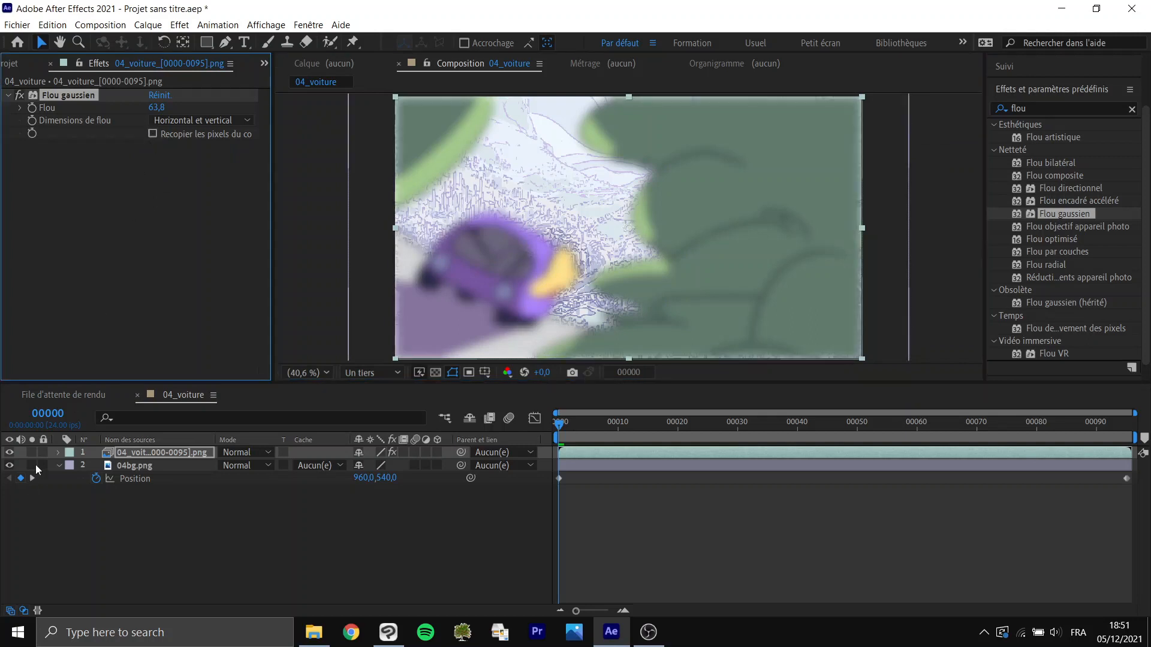
pyautogui.click(9, 465)
pyautogui.click(153, 134)
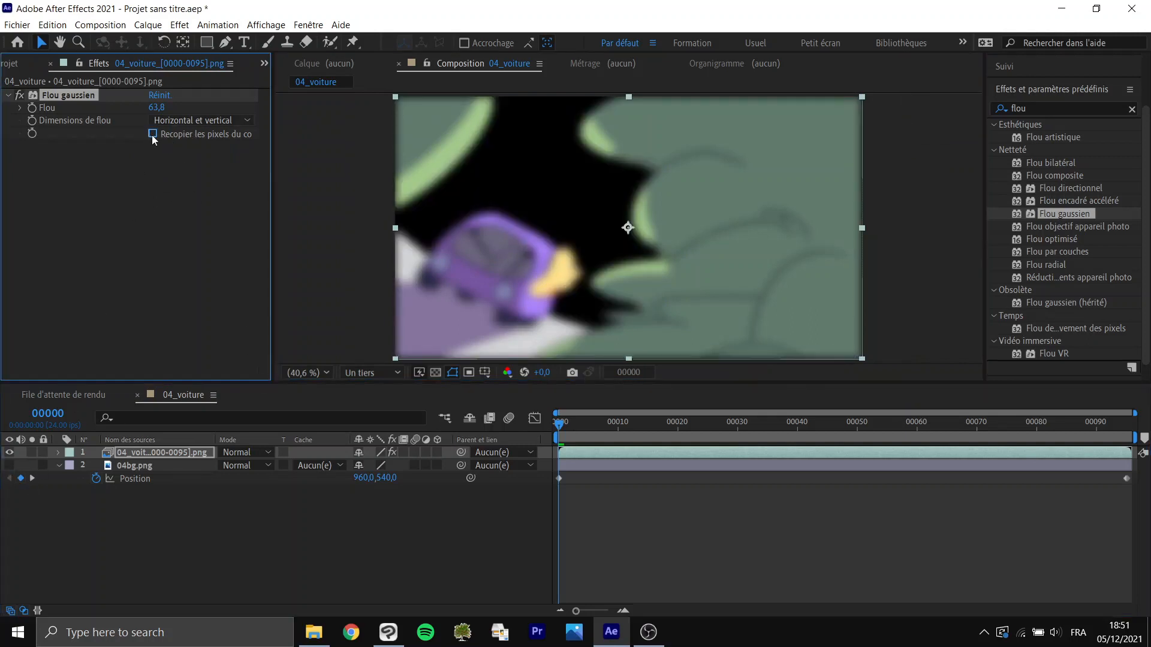
pyautogui.click(153, 134)
pyautogui.click(152, 133)
pyautogui.click(153, 133)
pyautogui.click(152, 134)
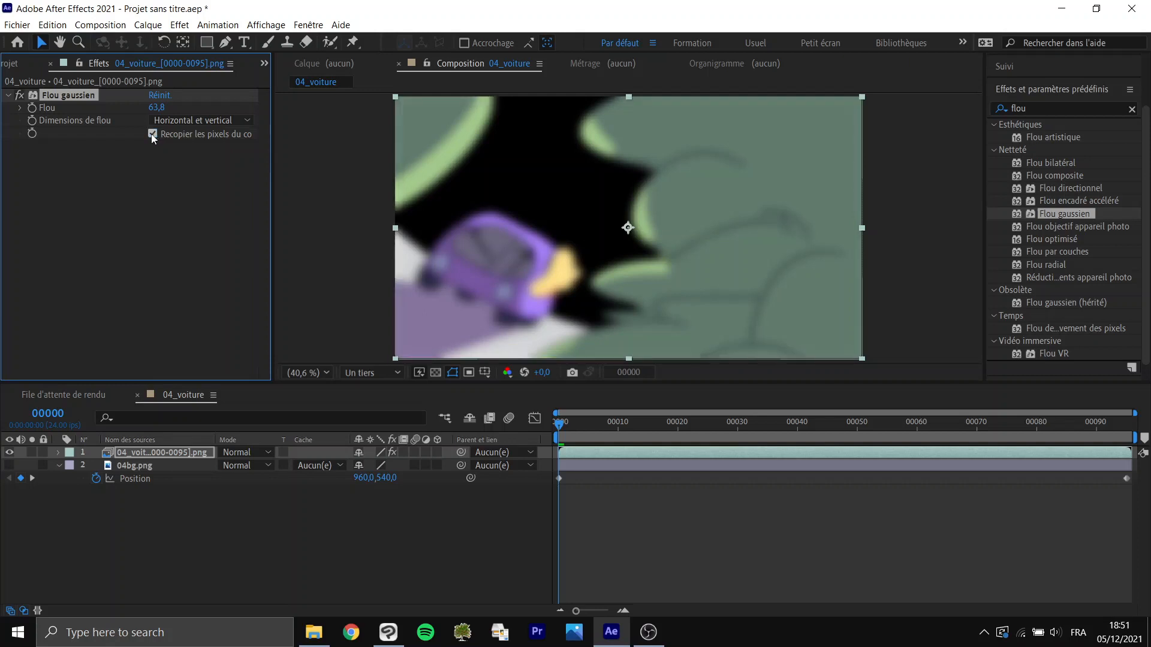
pyautogui.click(152, 134)
# - Increase the Flou gaussien amount to 131.1 and enable the Recopier les pixels option
pyautogui.moveTo(159, 108); pyautogui.dragTo(48, 115)
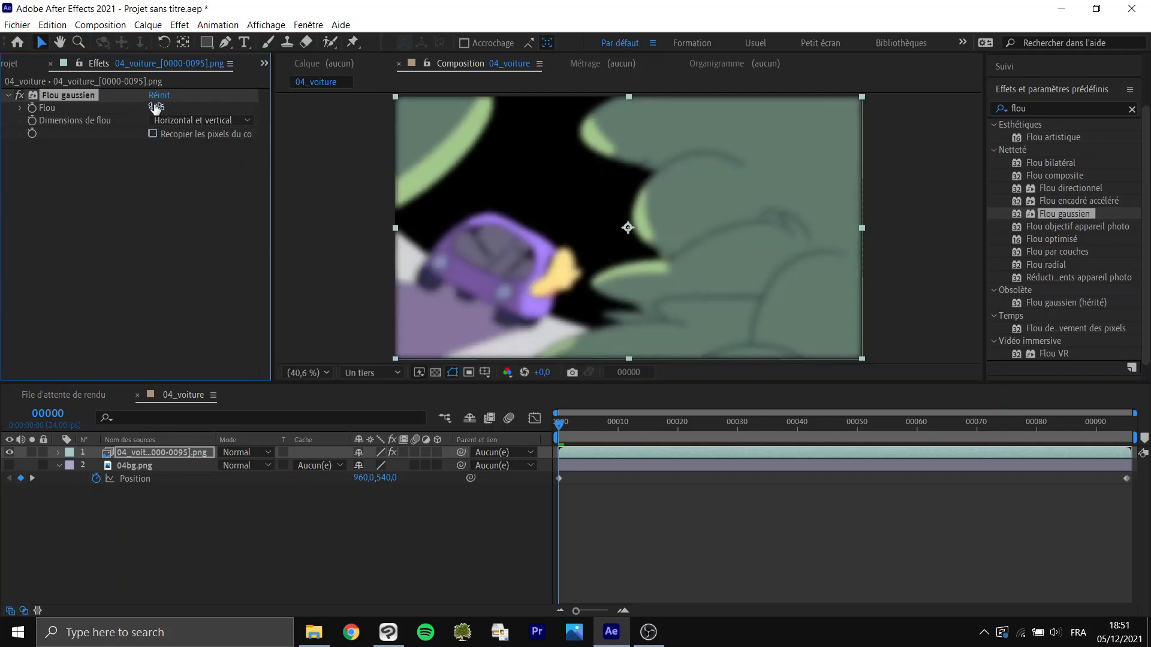
pyautogui.moveTo(157, 108); pyautogui.dragTo(807, 136)
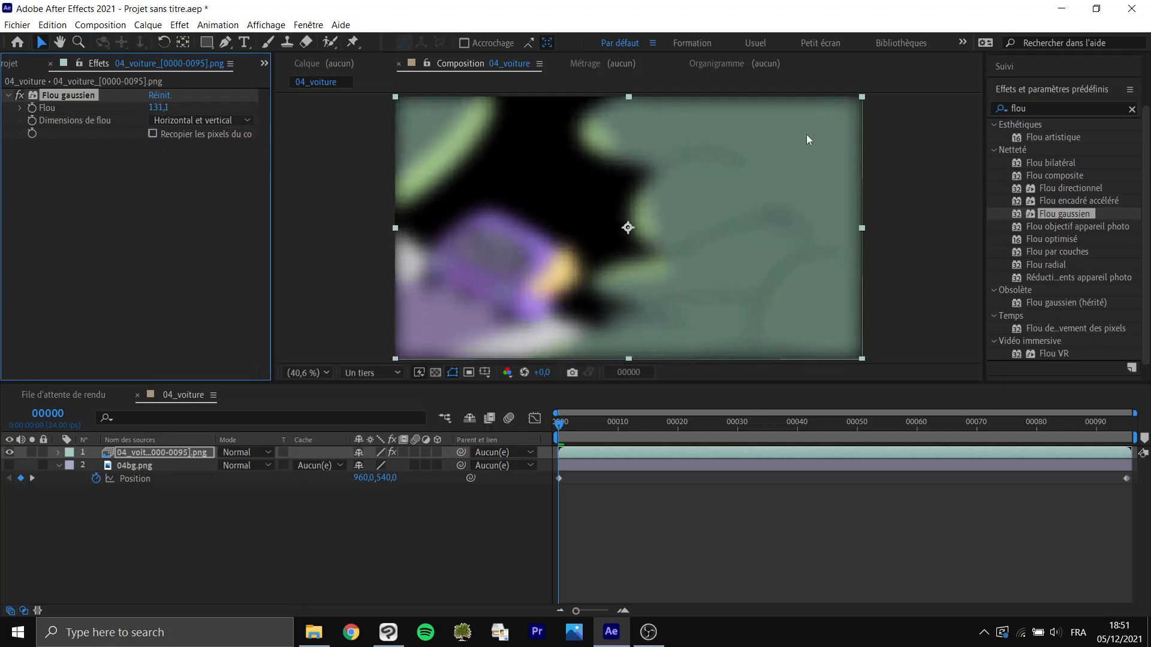
pyautogui.click(153, 134)
pyautogui.click(153, 134)
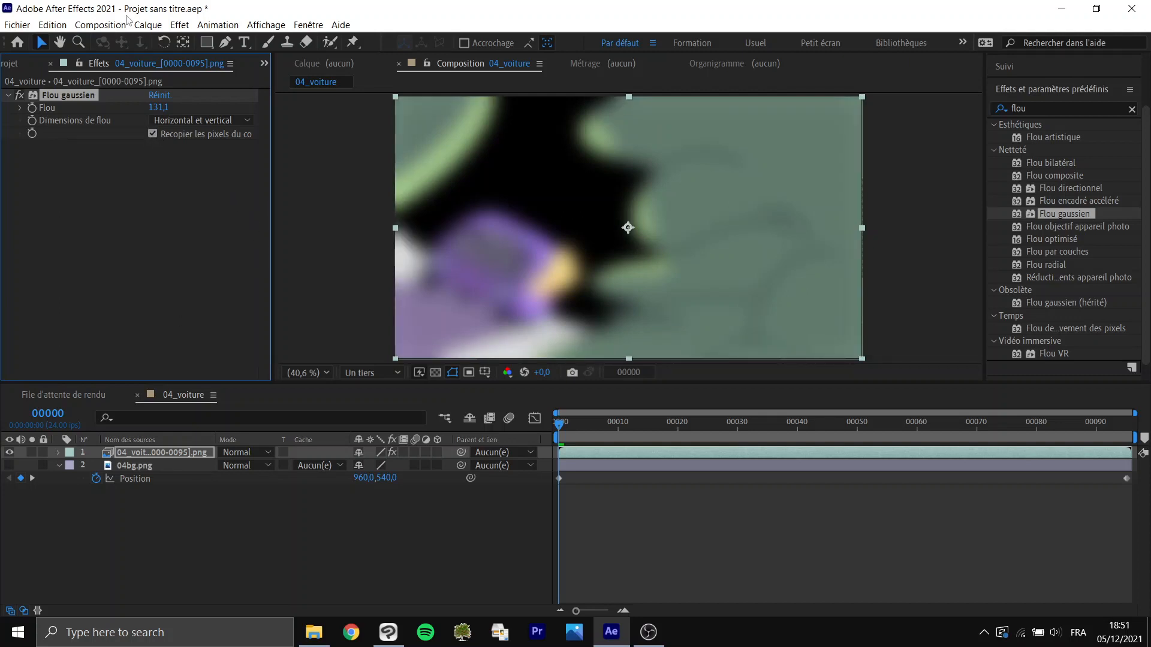
pyautogui.click(152, 134)
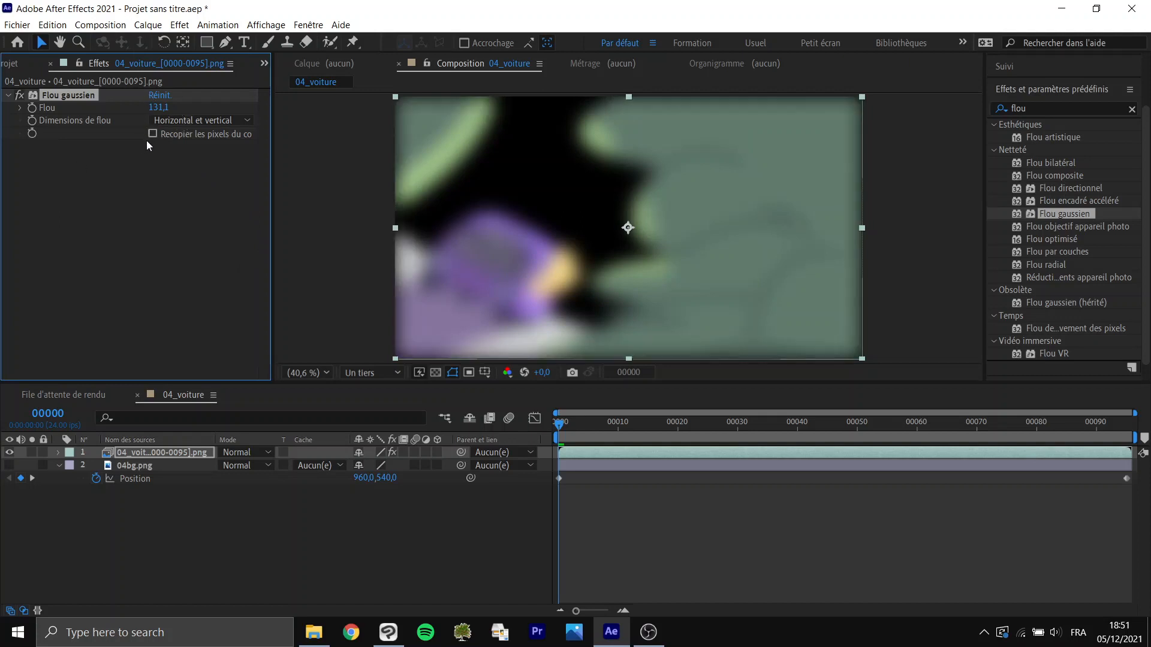
pyautogui.click(153, 134)
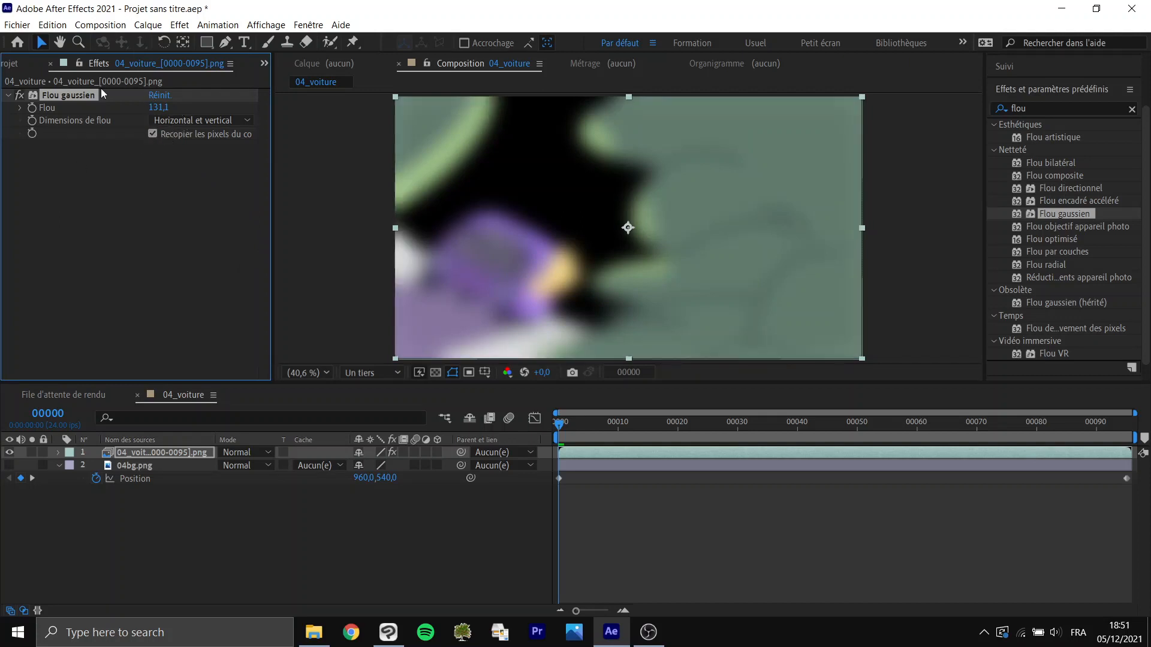
# - Replace Flou gaussien on the car sequence layer with Flou encadré accéléré and set its blur radius to 147
pyautogui.click(7, 96)
pyautogui.press('Delete')
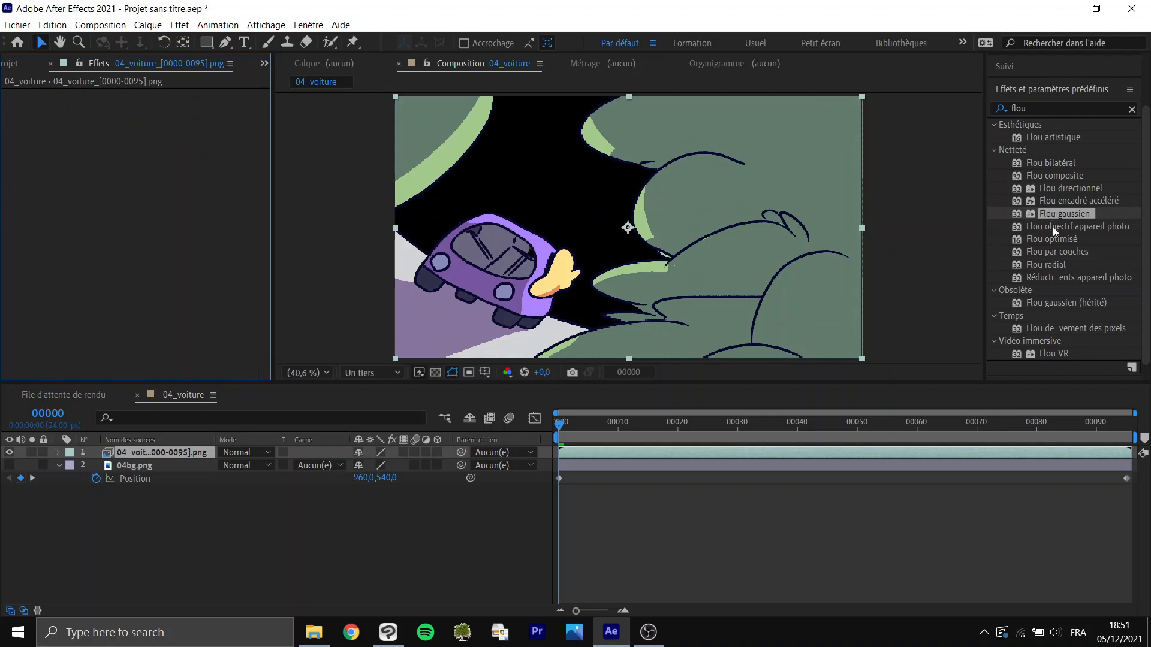
pyautogui.click(1049, 199)
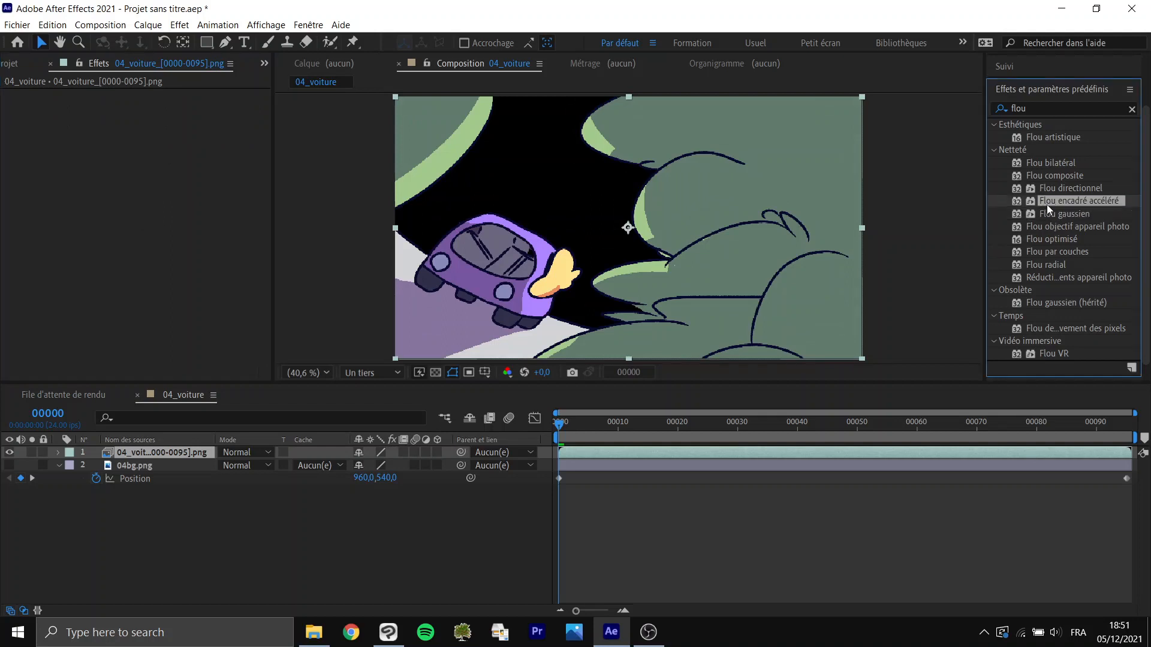
pyautogui.moveTo(1047, 204); pyautogui.dragTo(96, 174)
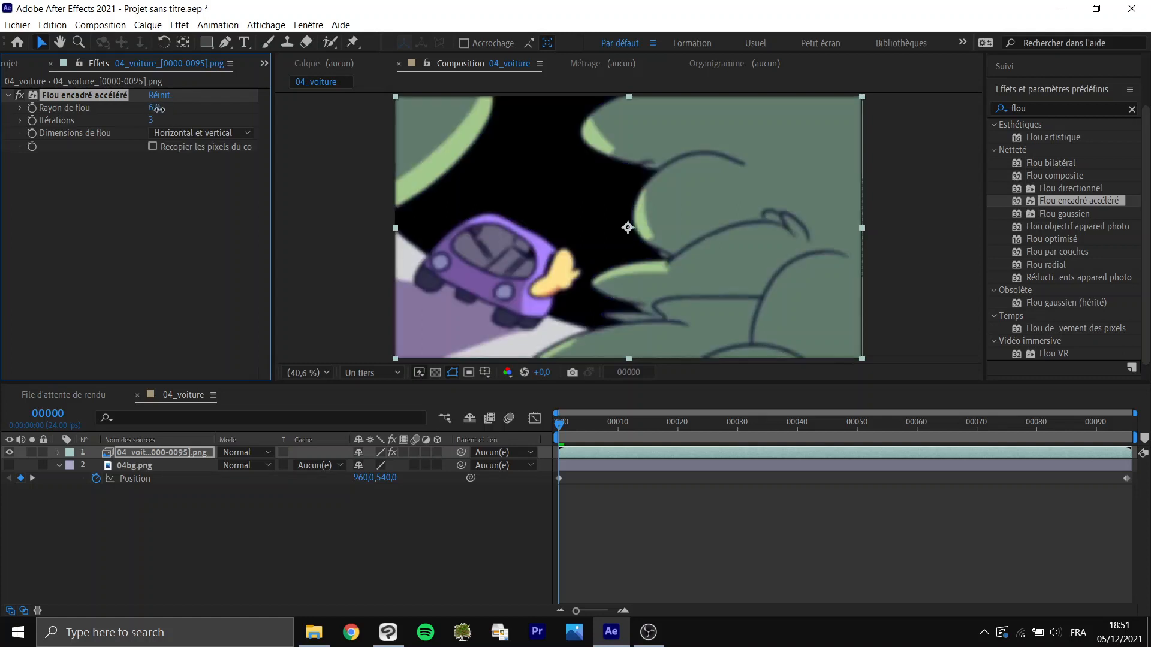
pyautogui.moveTo(153, 109); pyautogui.dragTo(399, 114)
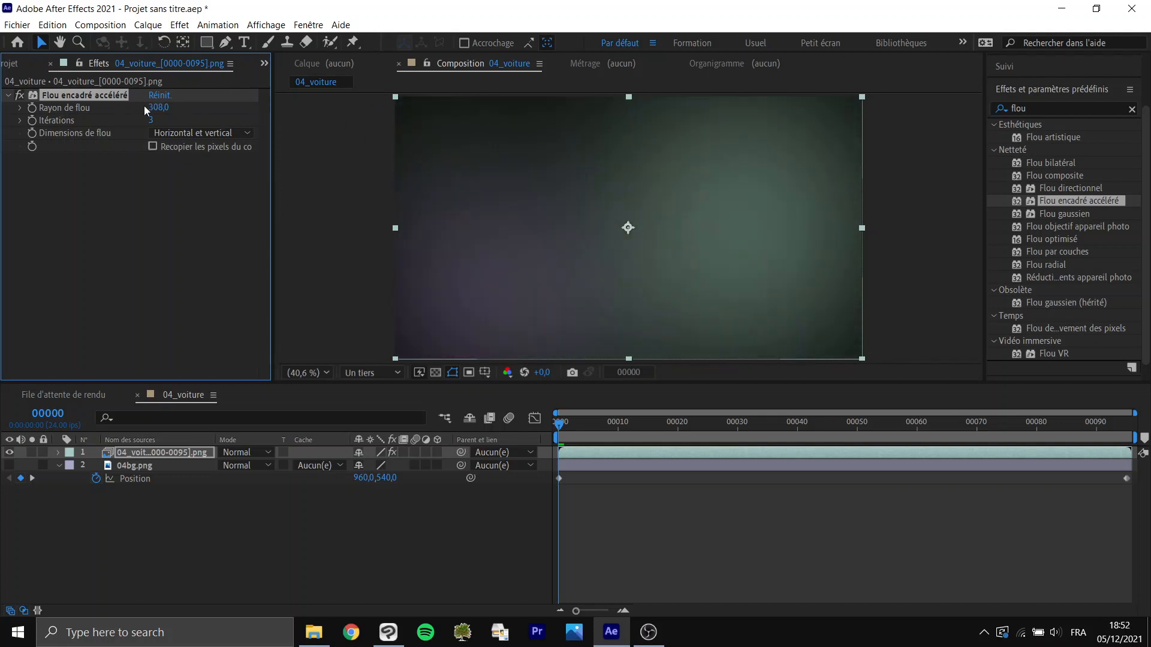
pyautogui.moveTo(150, 108); pyautogui.dragTo(64, 129)
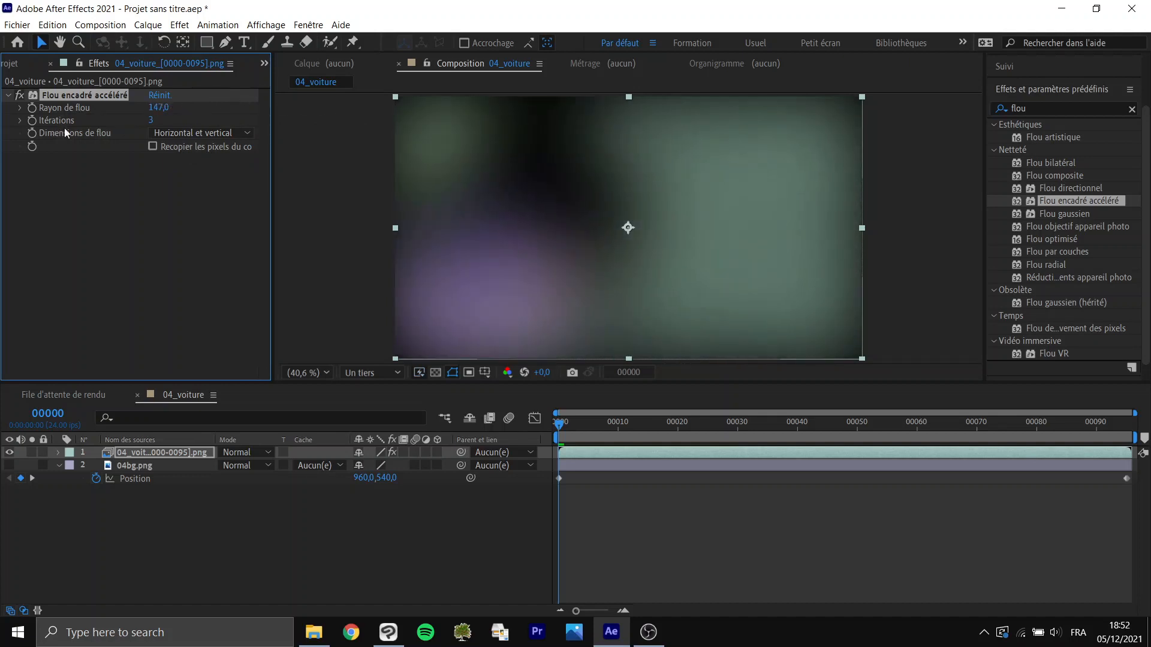
# - Replace Flou encadré accéléré with Flou gaussien and set the blur amount to 1756.9
pyautogui.press('Delete')
pyautogui.moveTo(1064, 213); pyautogui.dragTo(504, 104)
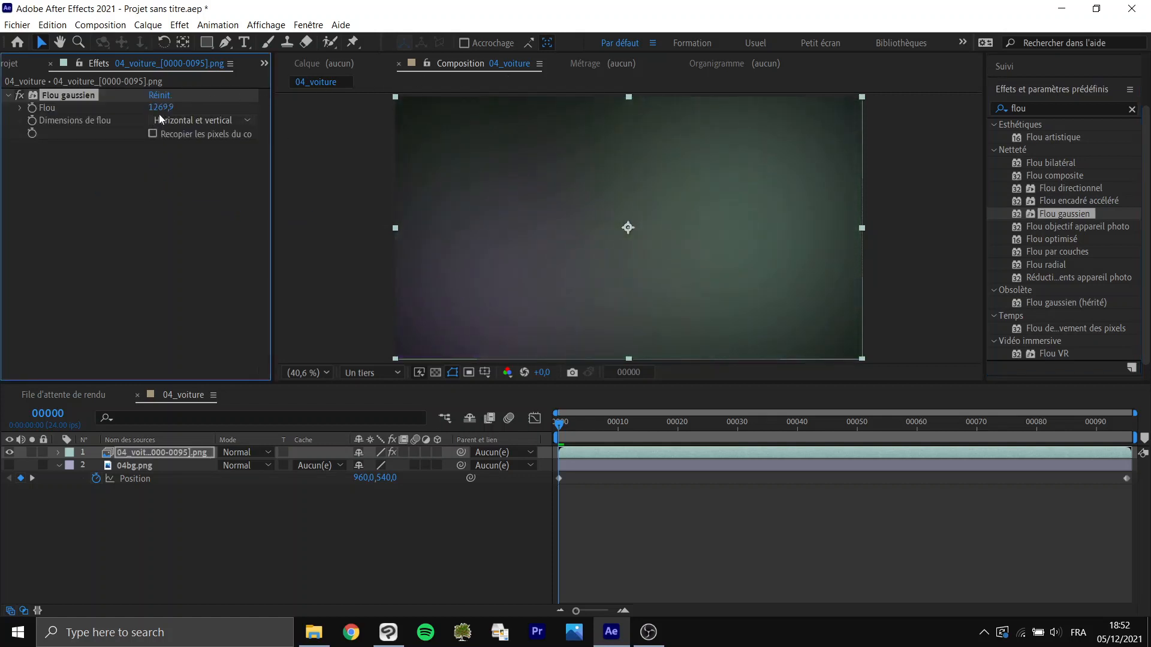
pyautogui.moveTo(206, 116); pyautogui.dragTo(501, 114)
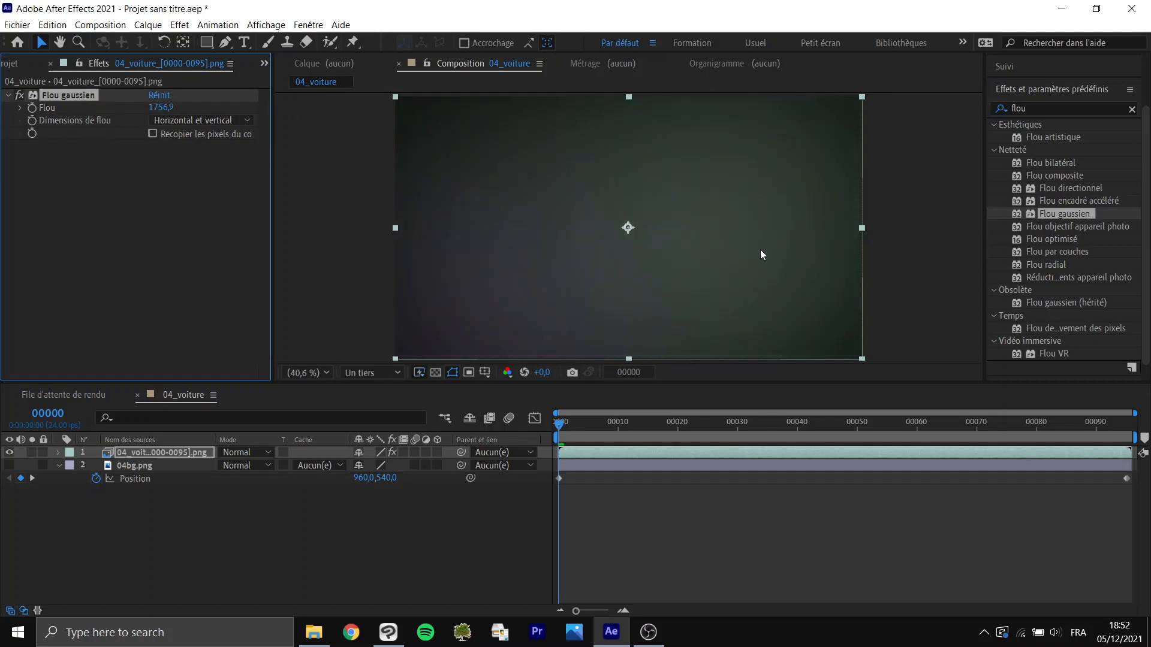
# - Replace Flou gaussien with Flou encadré accéléré and set its blur radius to 136
pyautogui.press('Delete')
pyautogui.moveTo(1073, 201); pyautogui.dragTo(701, 234)
pyautogui.moveTo(152, 113); pyautogui.dragTo(255, 111)
# - Try other iteration counts for Flou encadré accéléré, return to 3, and enable the Recopier les pixels option
pyautogui.moveTo(153, 120)
pyautogui.mouseDown()
pyautogui.moveTo(201, 116)
pyautogui.moveTo(154, 121)
pyautogui.mouseUp()
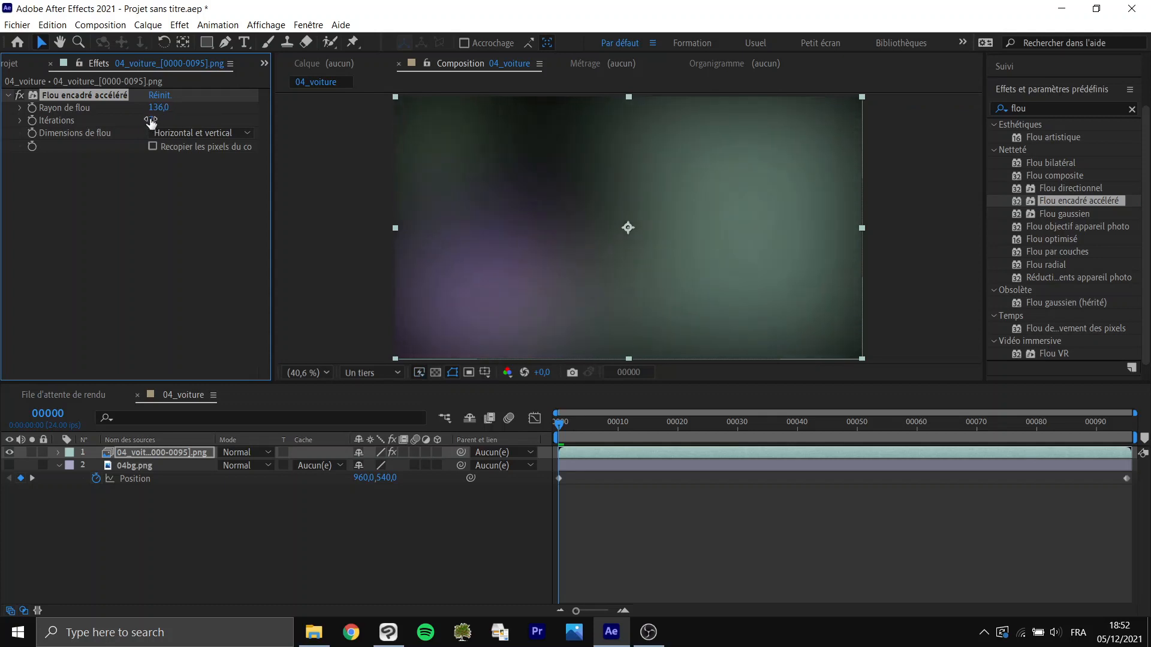
pyautogui.moveTo(211, 200); pyautogui.dragTo(195, 219)
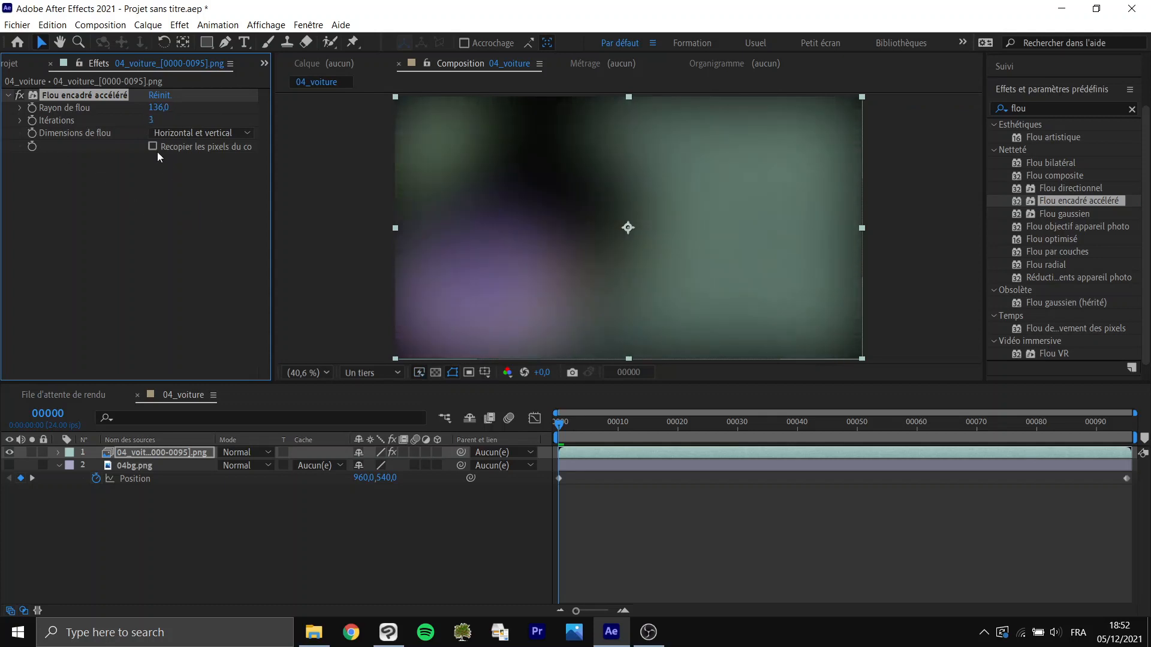
pyautogui.click(153, 148)
pyautogui.click(155, 148)
pyautogui.click(152, 149)
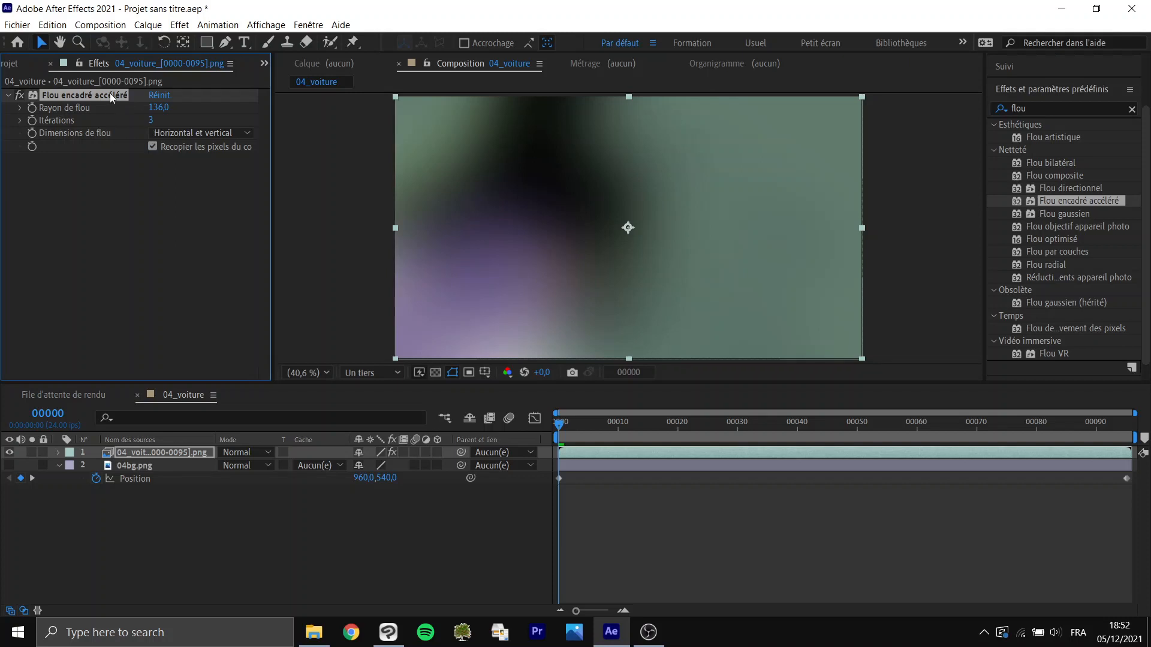
# - Replace Flou encadré accéléré on the car sequence layer with Flou directionnel
pyautogui.press('Delete')
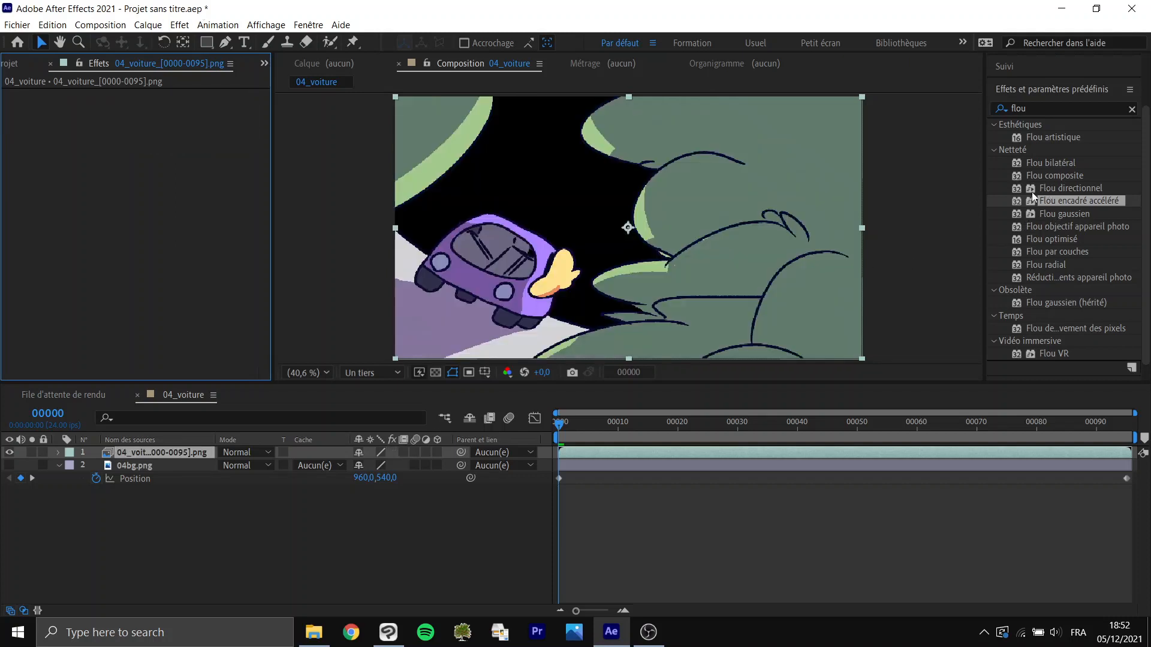
pyautogui.click(1052, 189)
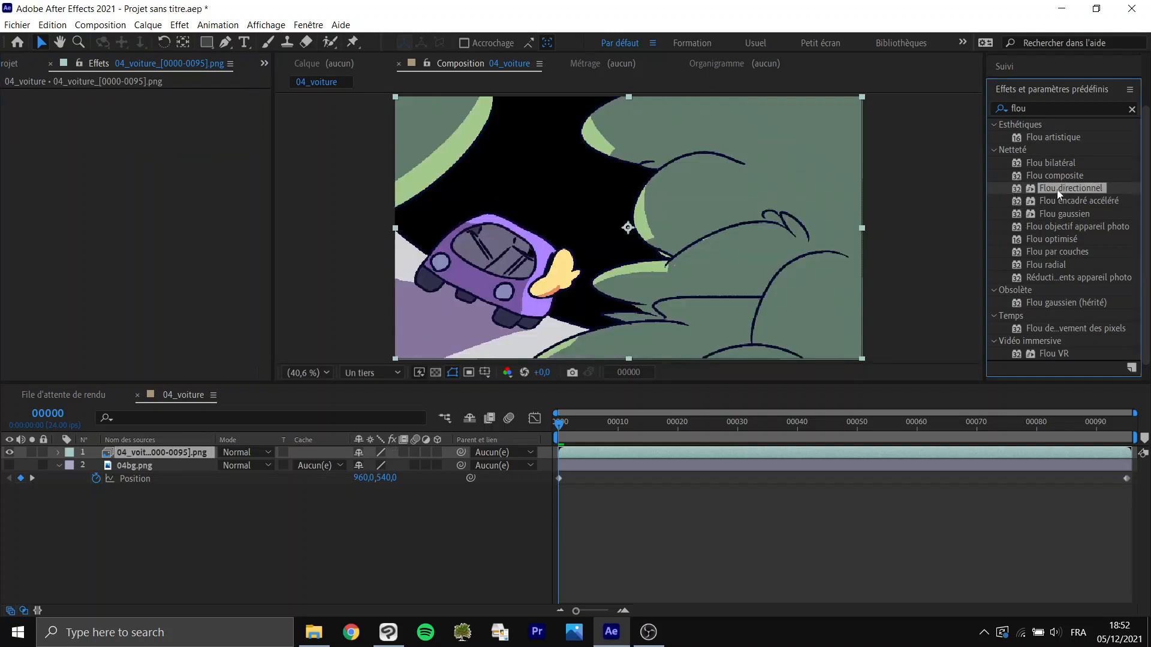
pyautogui.moveTo(1057, 189); pyautogui.dragTo(88, 152)
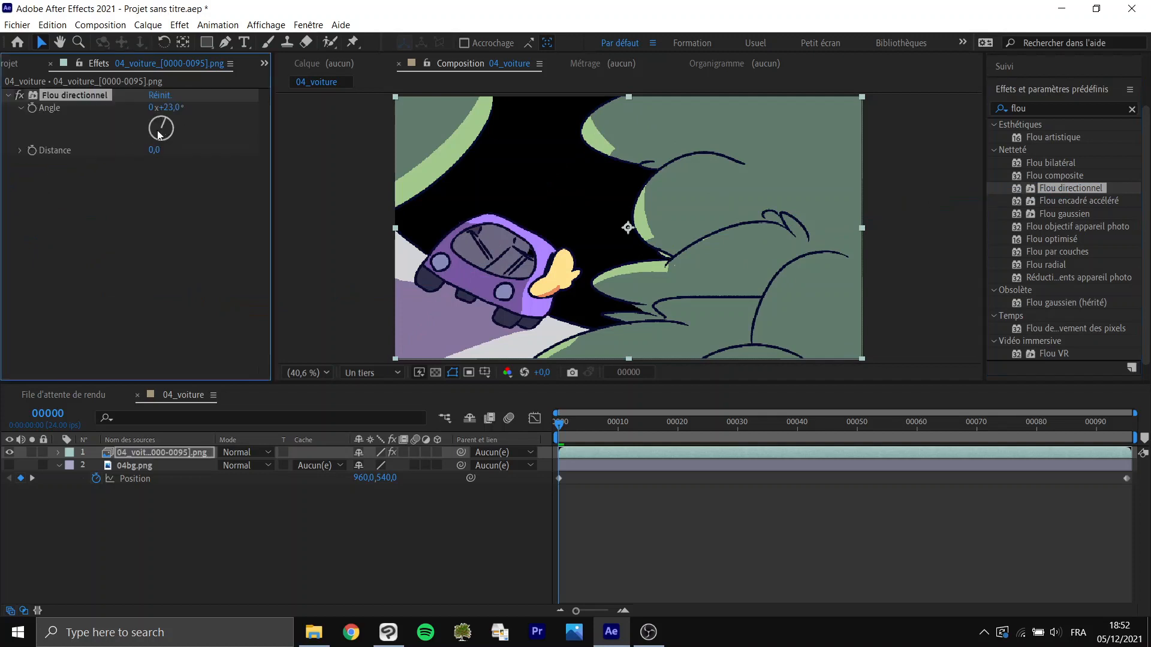
# - Set the Flou directionnel angle to -134° and distance to 122.3, and try adjusting the angle further
pyautogui.moveTo(159, 133); pyautogui.dragTo(238, 147)
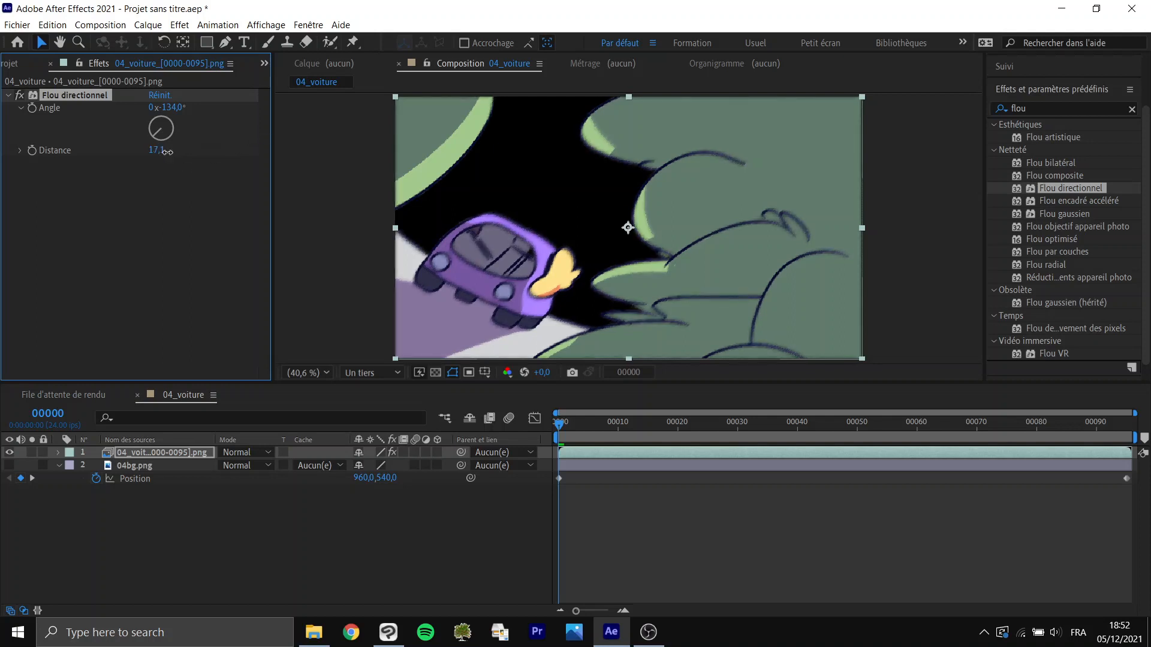
pyautogui.moveTo(168, 152); pyautogui.dragTo(489, 120)
pyautogui.moveTo(156, 150); pyautogui.dragTo(505, 204)
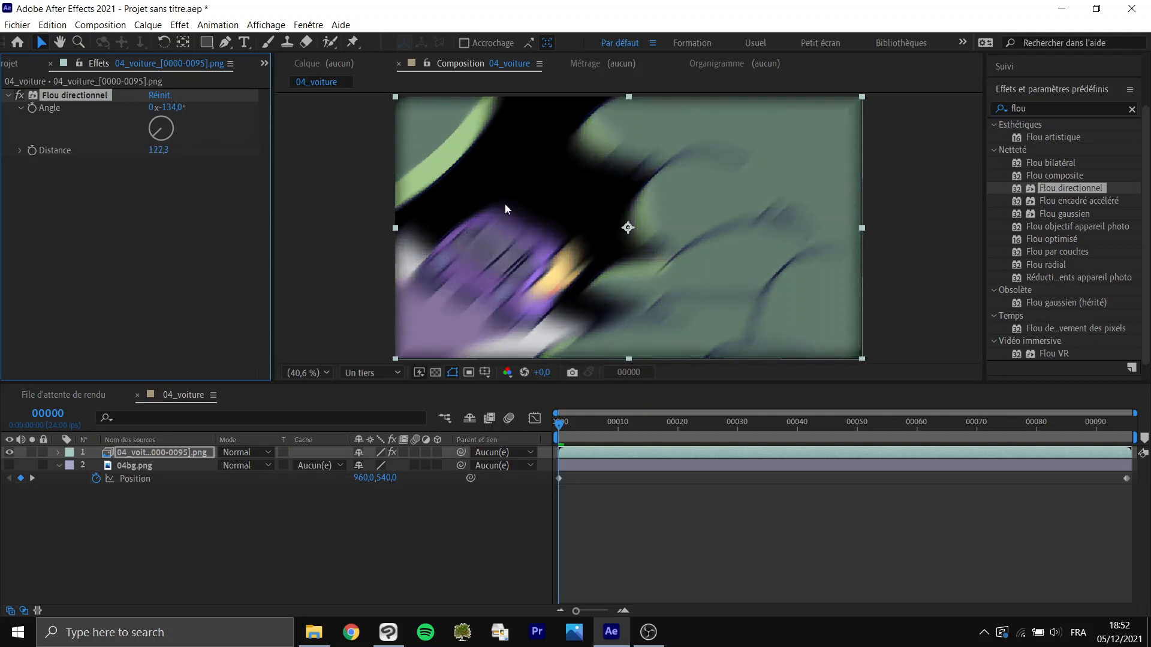
pyautogui.moveTo(154, 136); pyautogui.dragTo(133, 115)
# - Replace Flou directionnel on the car sequence layer with Flou artistique
pyautogui.press('Delete')
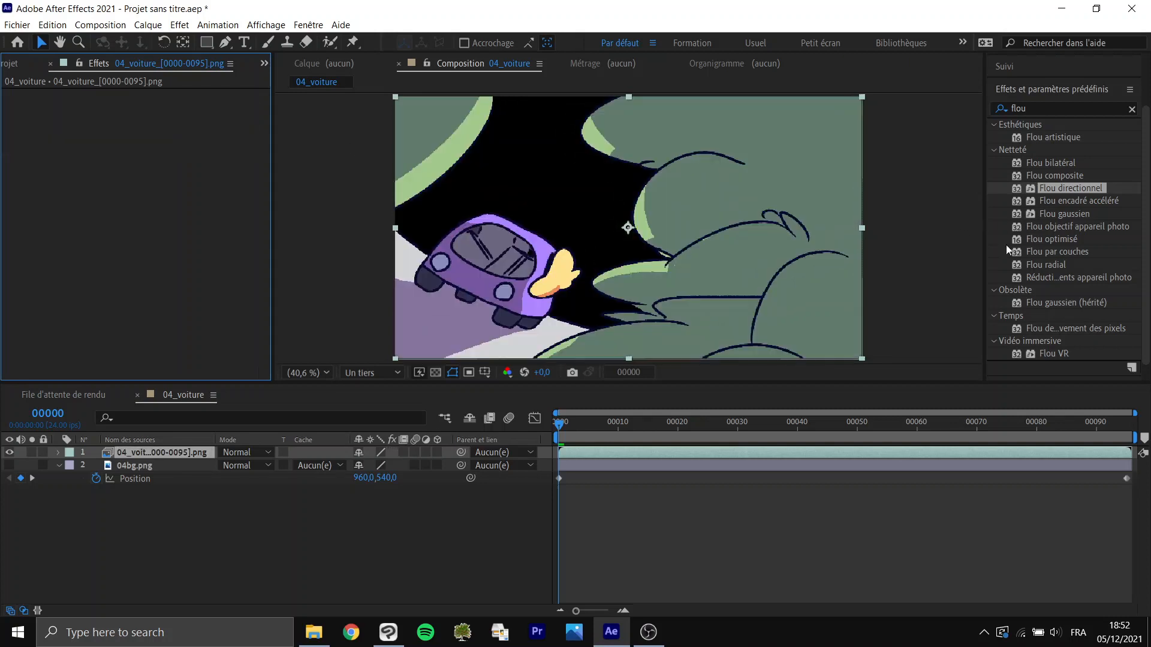
pyautogui.click(1041, 251)
pyautogui.click(1055, 265)
pyautogui.click(1049, 277)
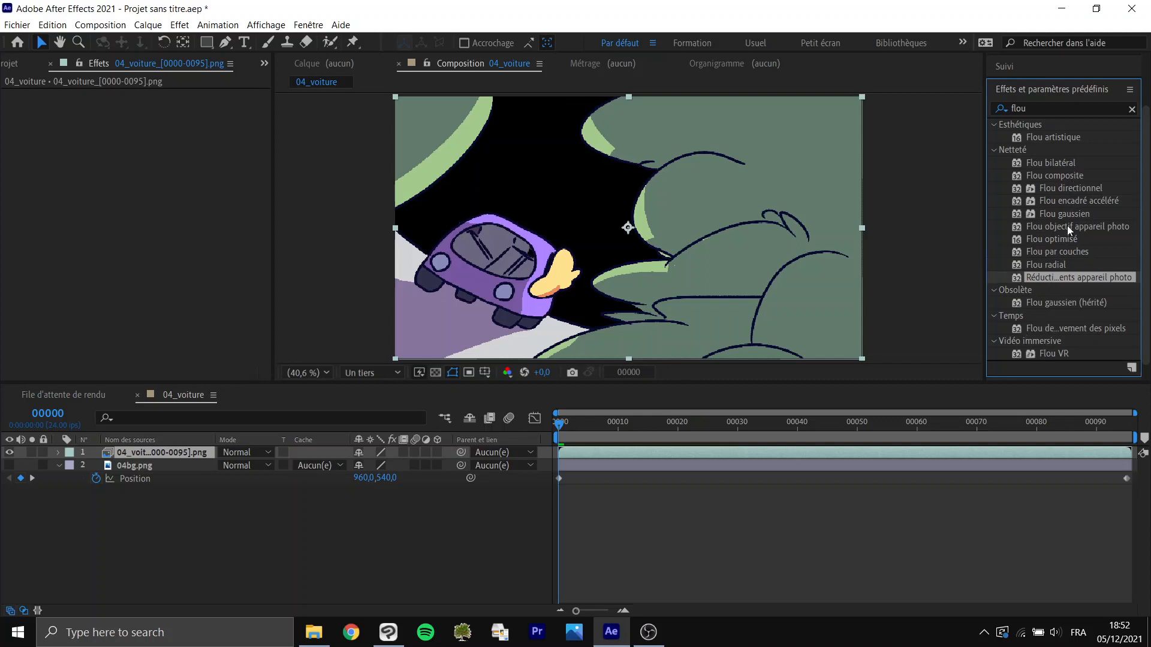
pyautogui.click(1071, 144)
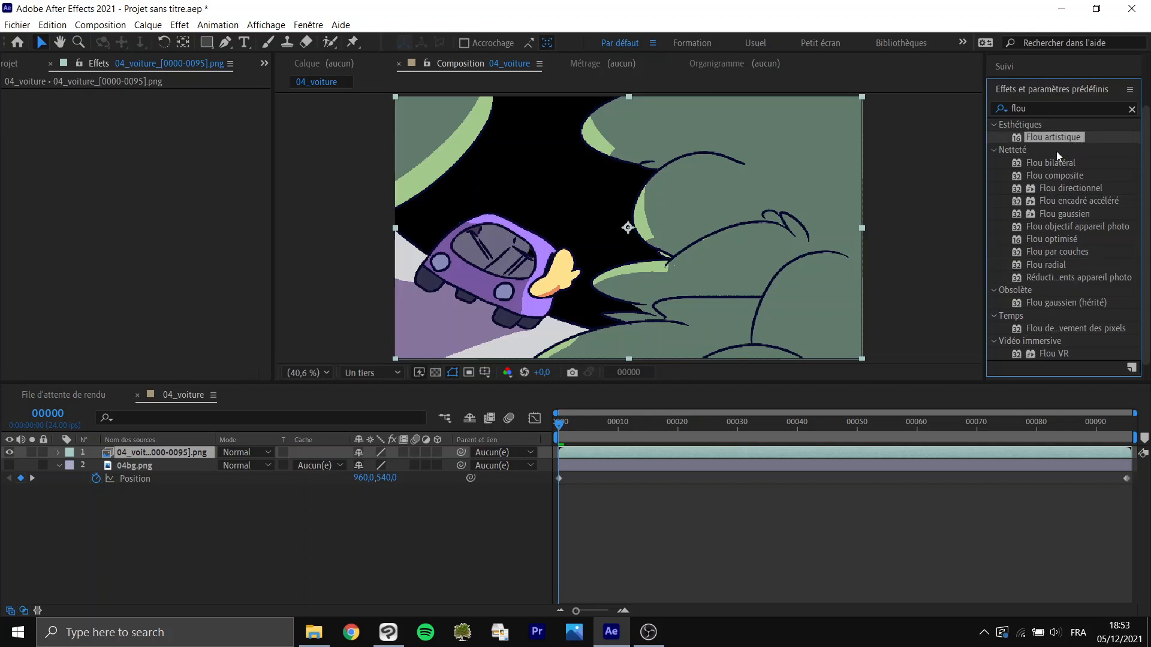
pyautogui.moveTo(1058, 143); pyautogui.dragTo(38, 229)
pyautogui.moveTo(66, 177); pyautogui.dragTo(68, 175)
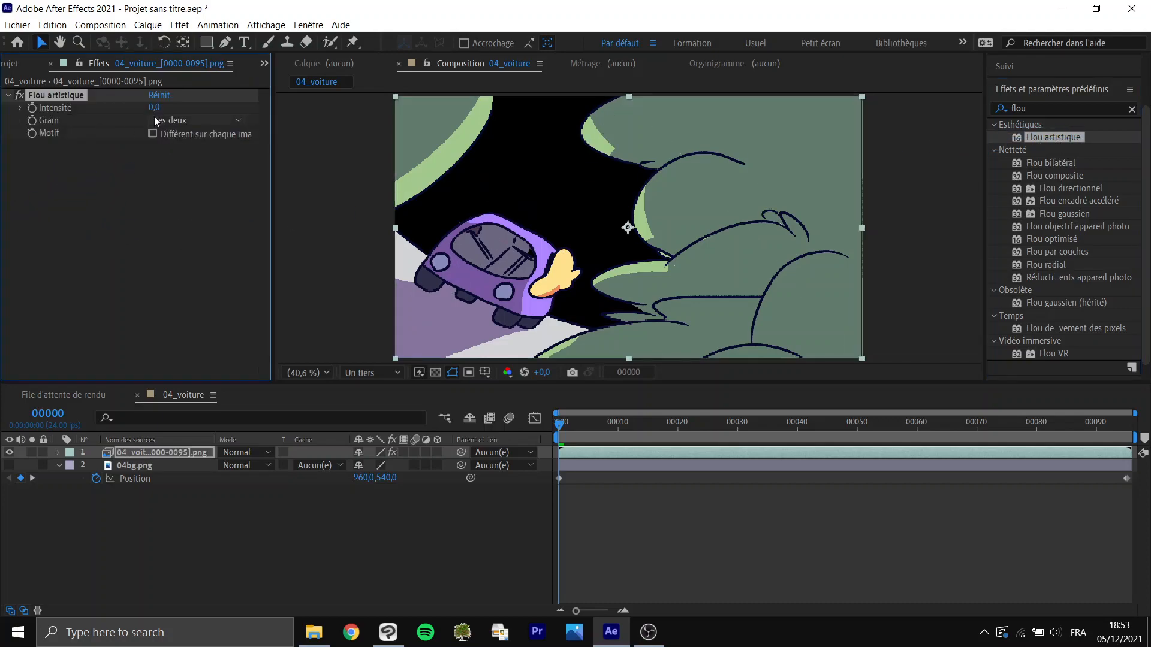
# - Set the Flou artistique intensity to 255 and inspect the composition at 100%
pyautogui.moveTo(157, 109); pyautogui.dragTo(359, 105)
pyautogui.click(325, 373)
pyautogui.click(325, 257)
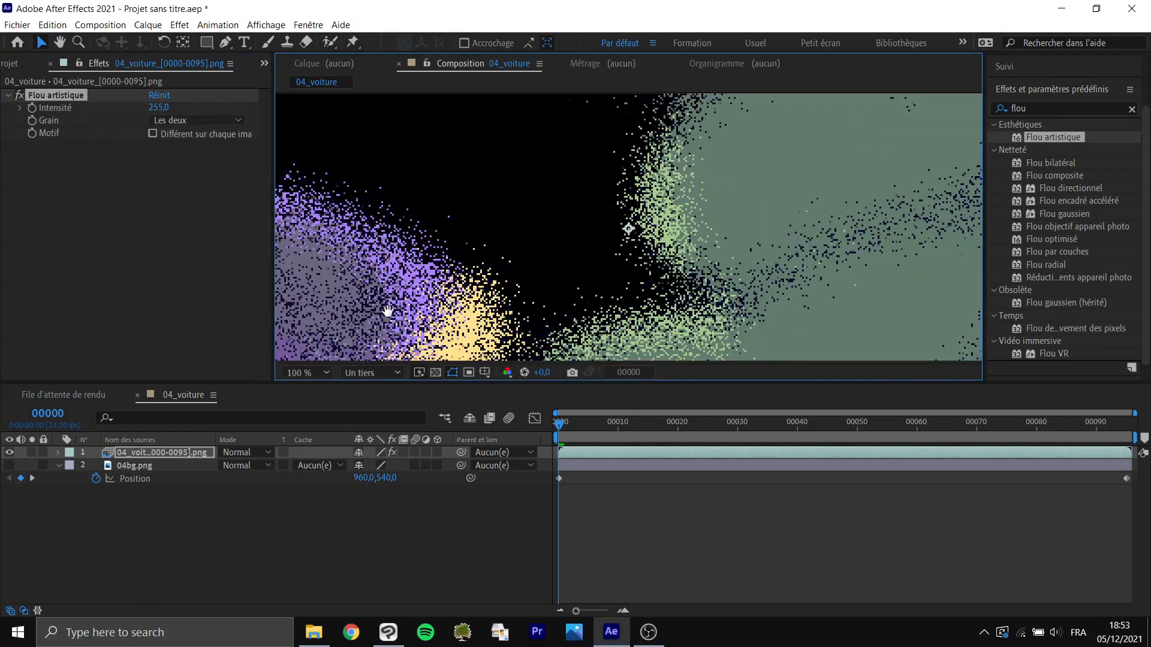
# - Set the composition preview resolution to Intégrale and inspect the grain of the artistic blur across the image
pyautogui.moveTo(388, 311); pyautogui.dragTo(530, 261)
pyautogui.click(372, 373)
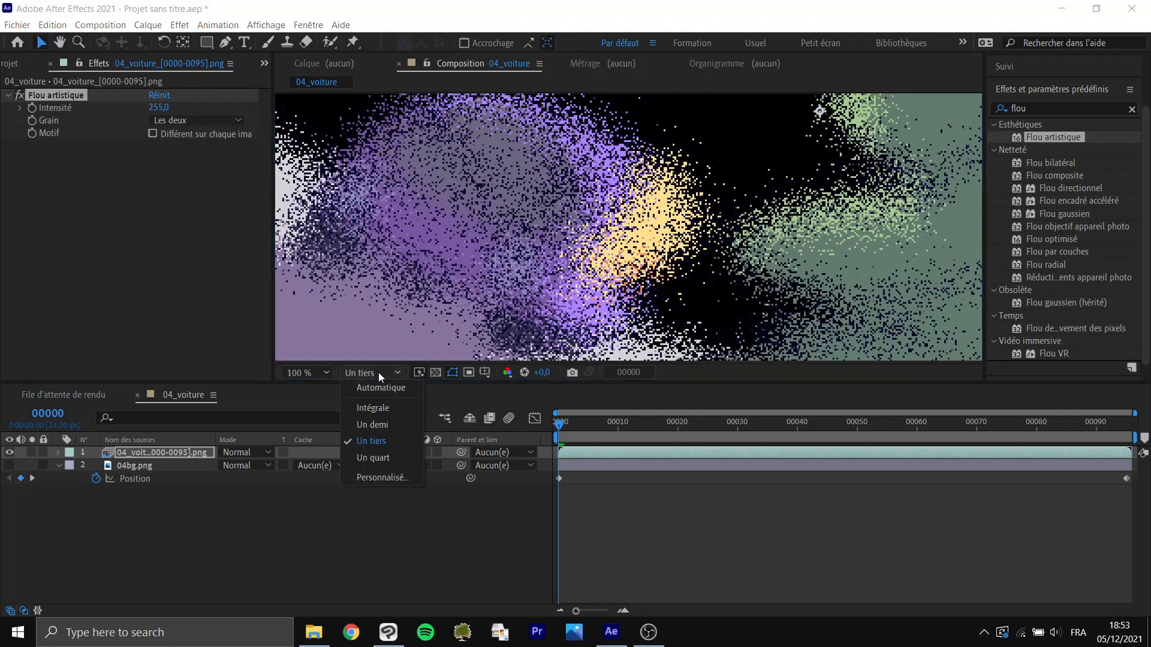
pyautogui.click(370, 403)
pyautogui.moveTo(451, 239); pyautogui.dragTo(403, 367)
pyautogui.moveTo(609, 178); pyautogui.dragTo(474, 247)
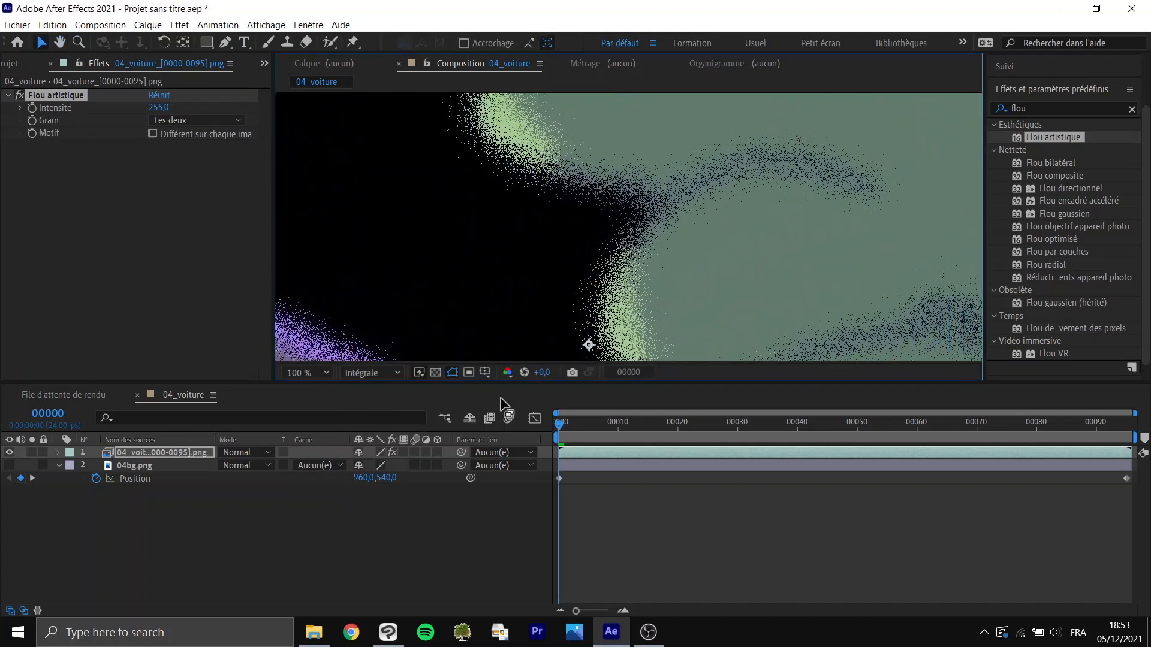
# - Fit the whole composition in the viewer and play a preview of the Flou artistique animation
pyautogui.click(325, 373)
pyautogui.click(340, 113)
pyautogui.press('space')
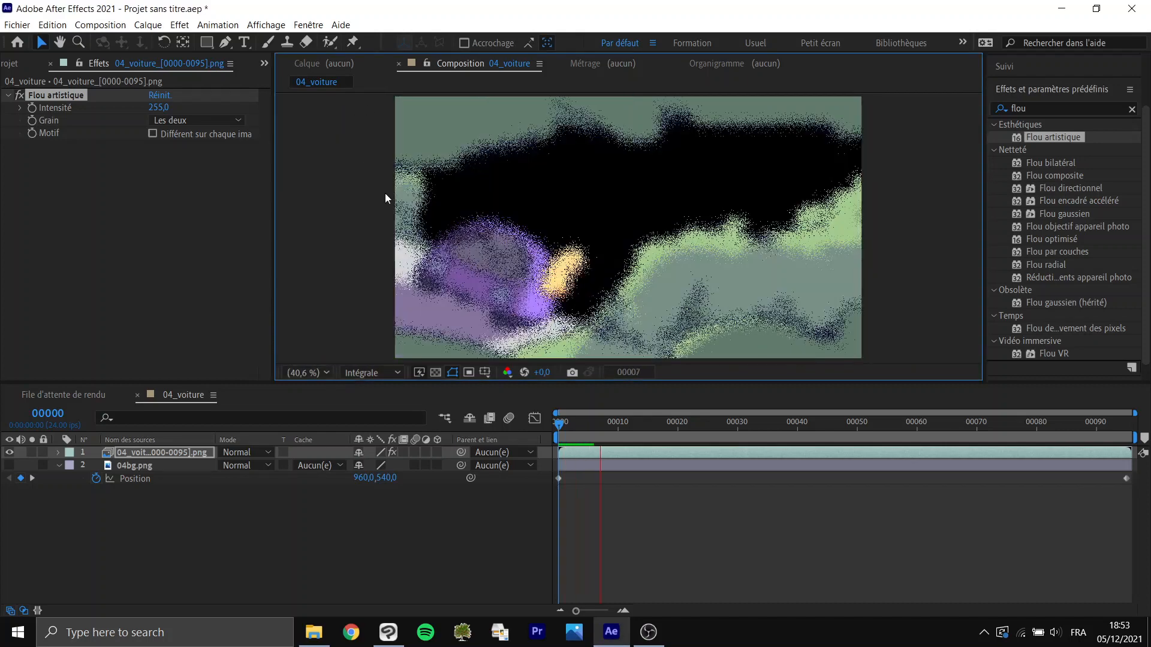
pyautogui.press('space')
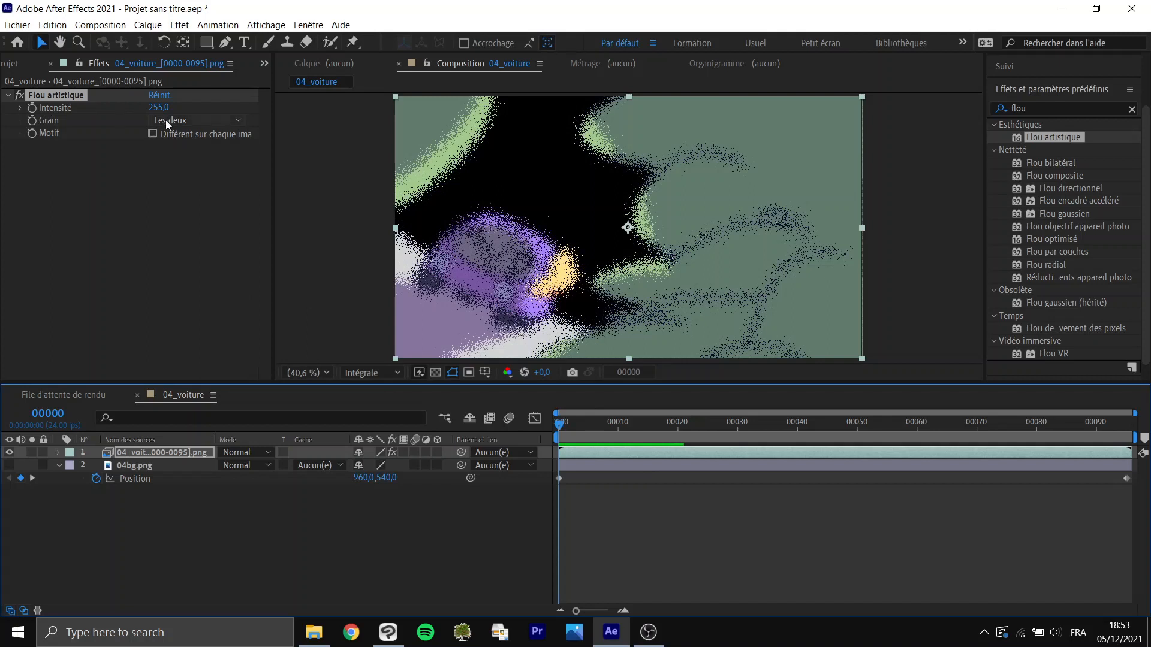
# - Replace Flou artistique on the car sequence layer with Flou gaussien and set its blur to 61.4
pyautogui.press('Delete')
pyautogui.moveTo(1057, 215); pyautogui.dragTo(172, 172)
pyautogui.moveTo(154, 108); pyautogui.dragTo(133, 138)
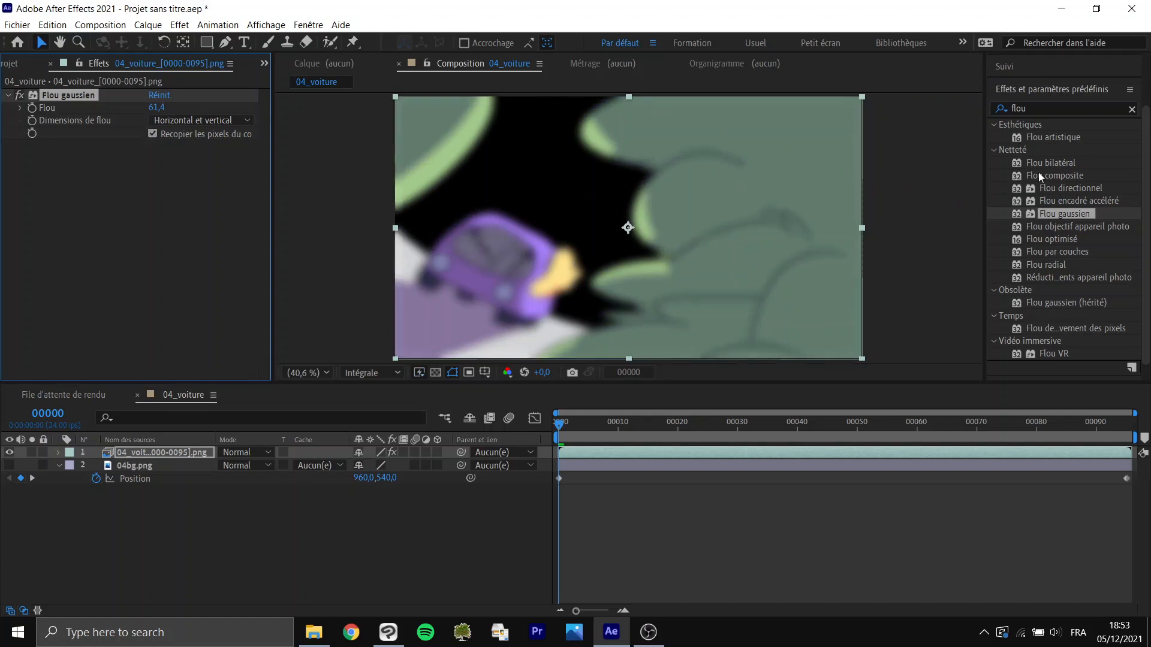
# - Add Flou artistique below Flou gaussien on the car sequence layer with intensity 43 and inspect the car at 100%
pyautogui.moveTo(1056, 137); pyautogui.dragTo(160, 160)
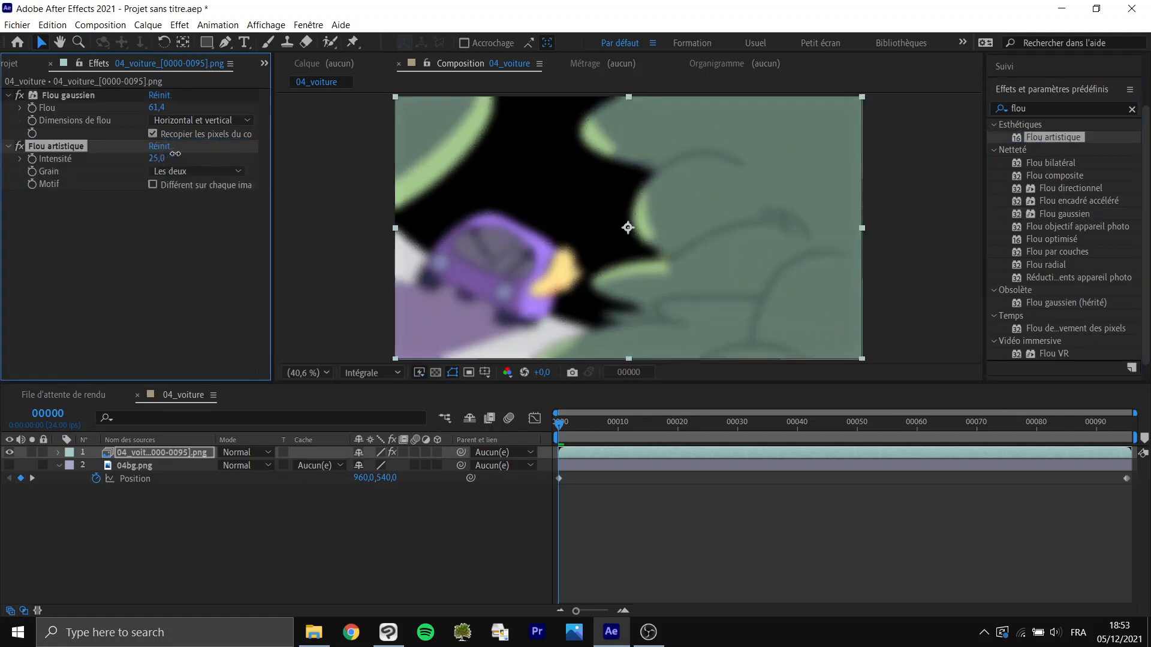
pyautogui.click(307, 372)
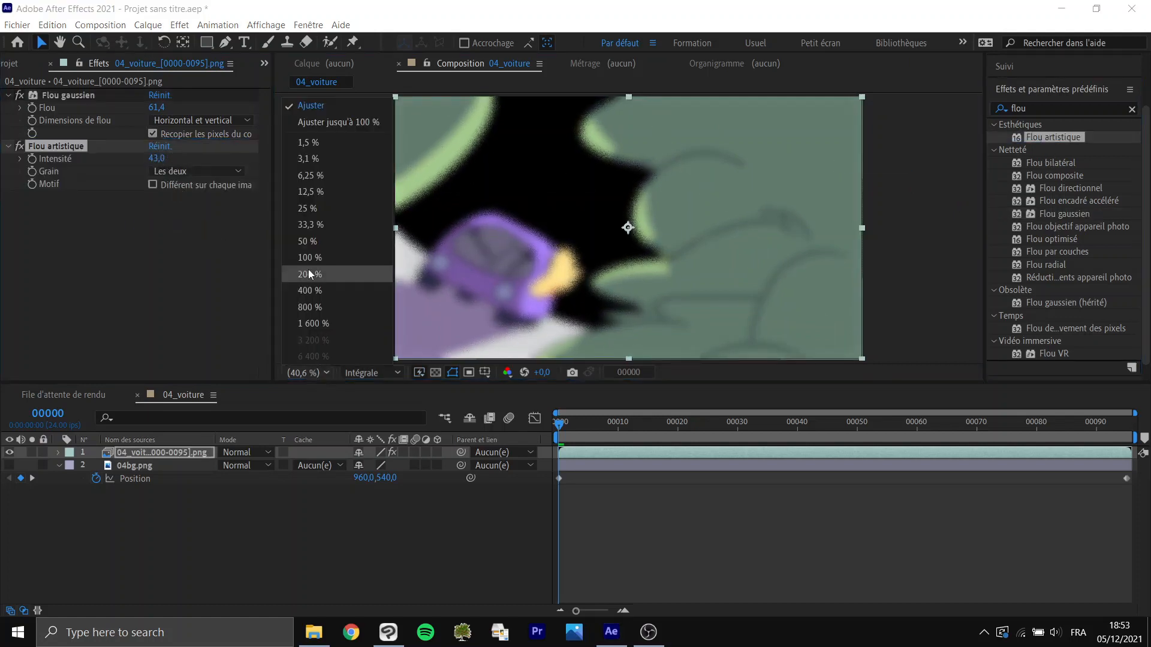
pyautogui.click(311, 273)
pyautogui.moveTo(535, 292); pyautogui.dragTo(548, 165)
pyautogui.moveTo(328, 165); pyautogui.dragTo(530, 212)
# - Try Flou artistique intensities of 90 and 21 over the Gaussian blur, and preview the animation
pyautogui.moveTo(156, 159); pyautogui.dragTo(193, 156)
pyautogui.click(141, 254)
pyautogui.click(178, 238)
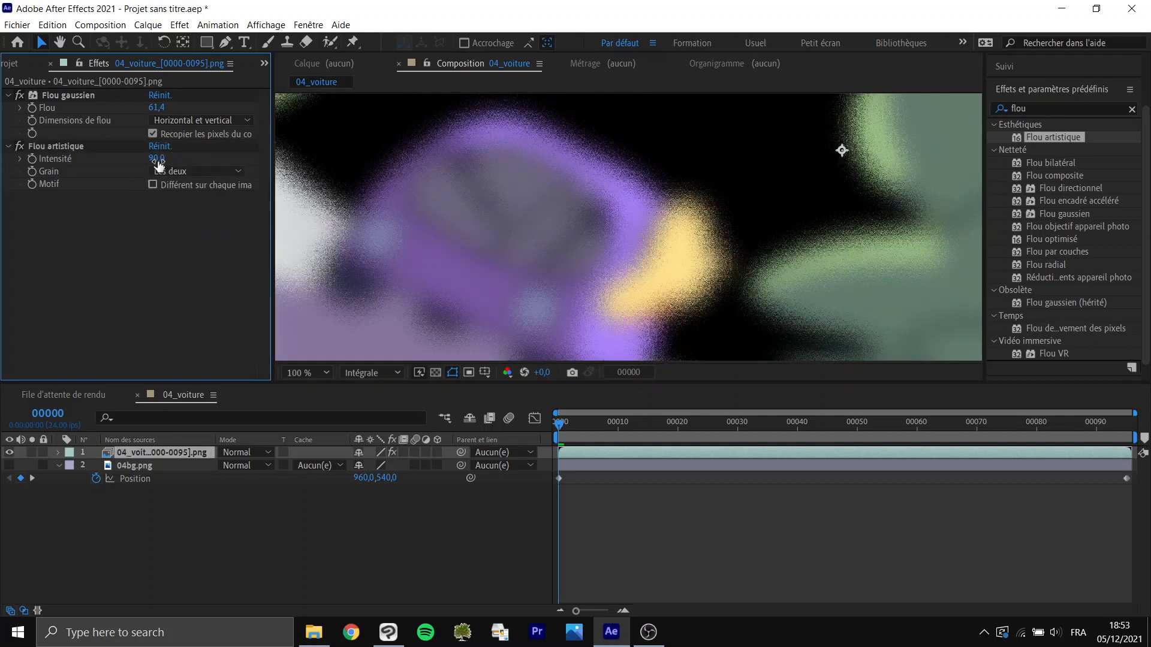
pyautogui.moveTo(157, 162); pyautogui.dragTo(136, 161)
pyautogui.click(151, 288)
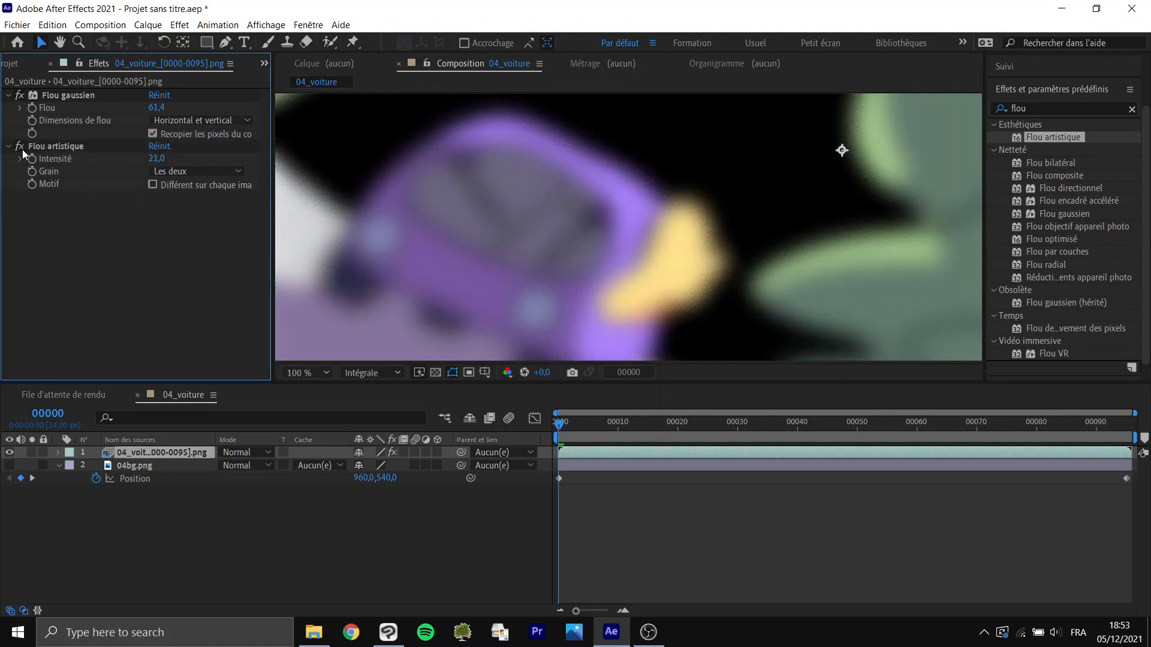
pyautogui.press('space')
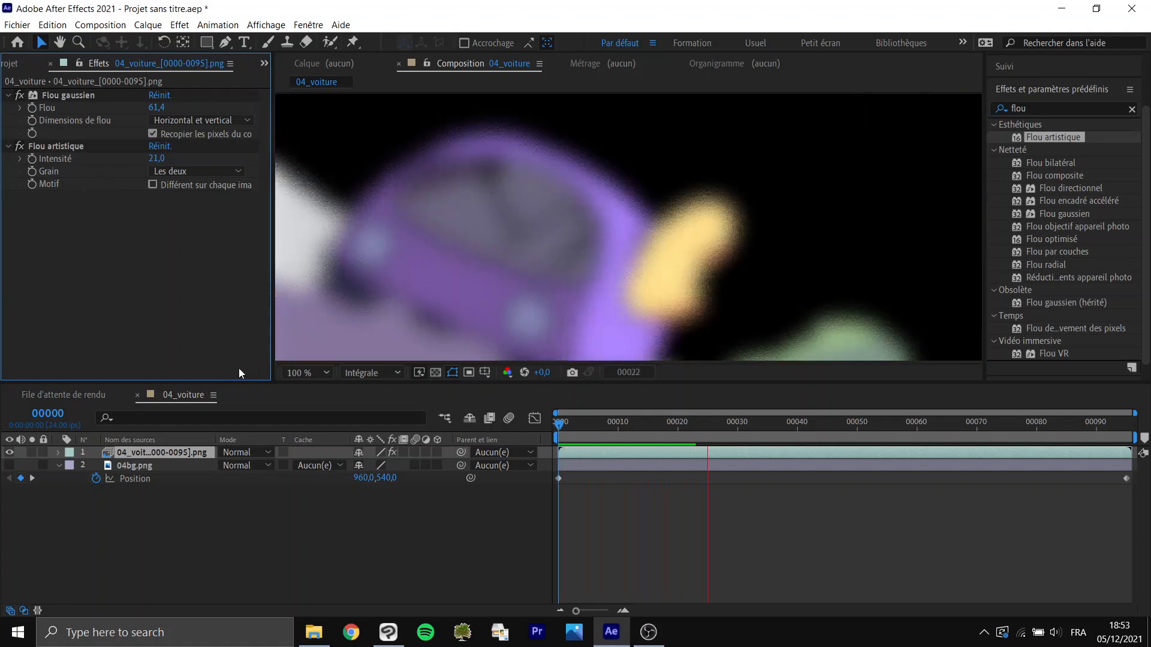
# - Set the Flou artistique intensity to 196 and its grain to Horizontal
pyautogui.moveTo(163, 159); pyautogui.dragTo(157, 160)
pyautogui.click(210, 172)
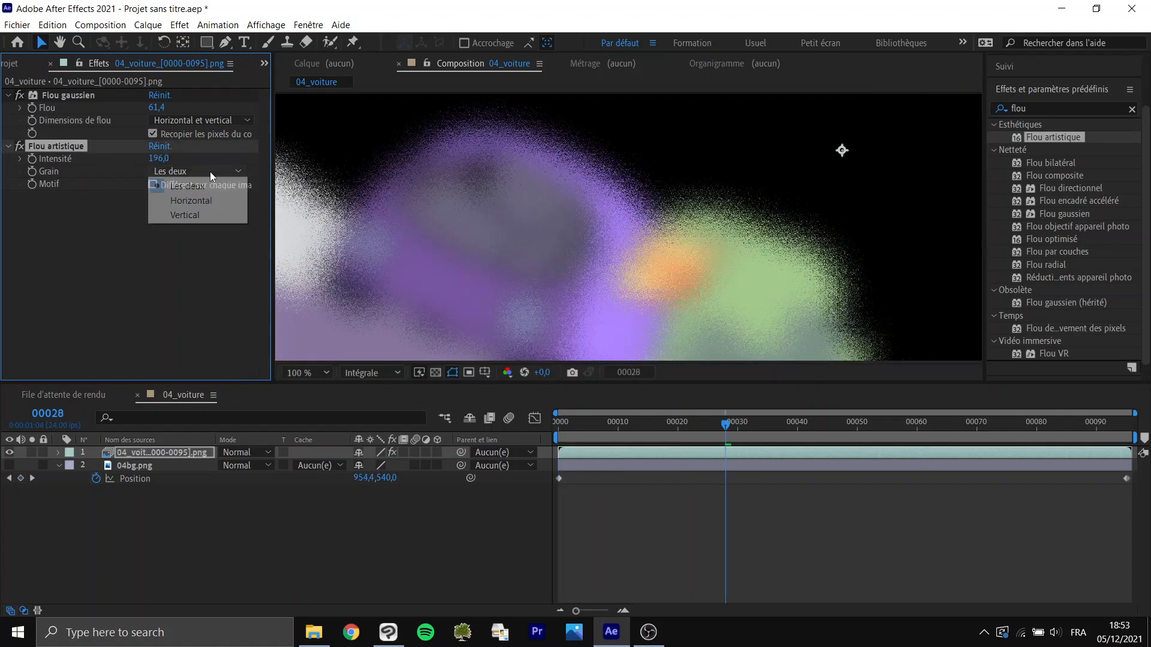
pyautogui.click(205, 198)
# - Try the Vertical grain on Flou artistique and preview the animation
pyautogui.click(203, 174)
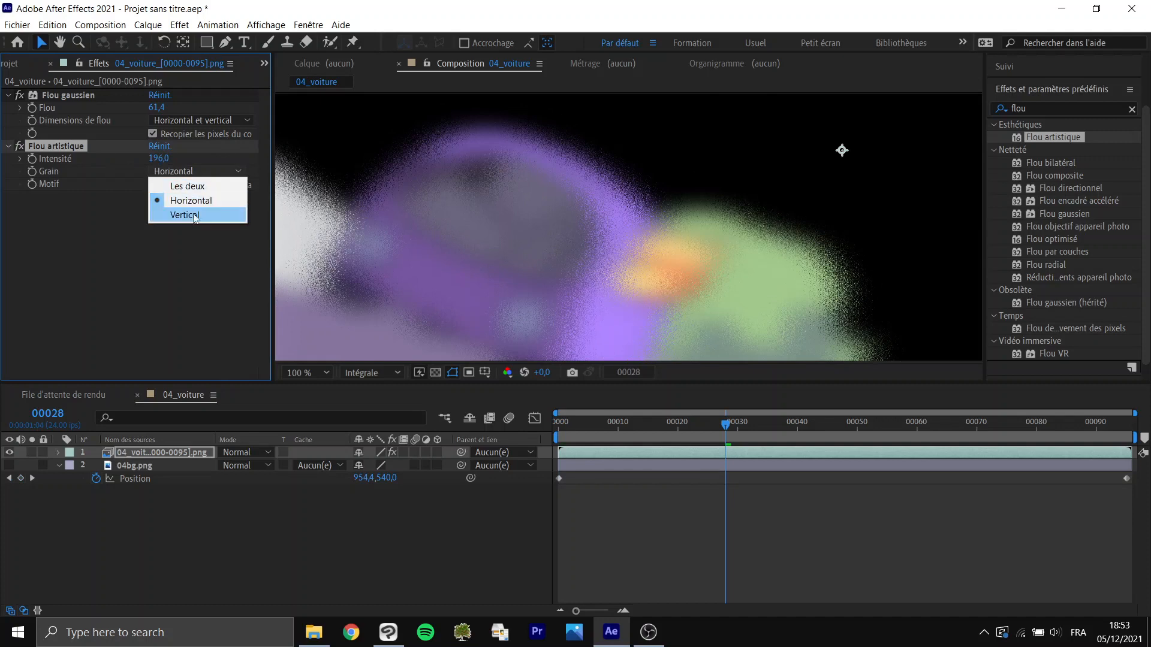
pyautogui.click(194, 216)
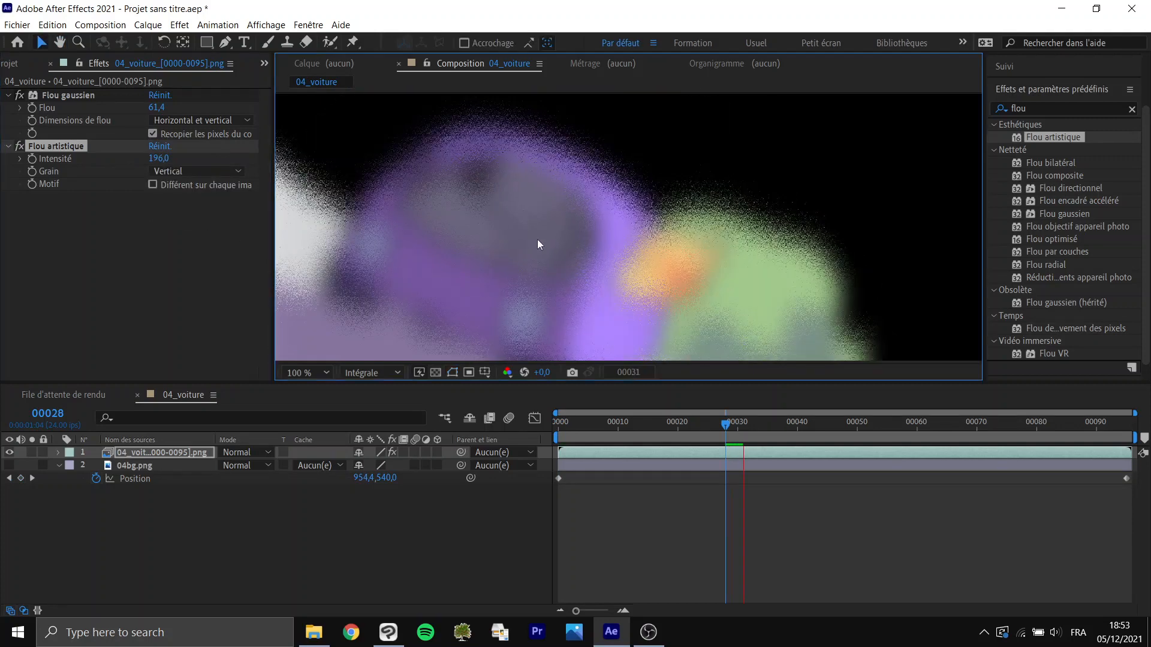
pyautogui.press('space')
pyautogui.moveTo(639, 223); pyautogui.dragTo(550, 289)
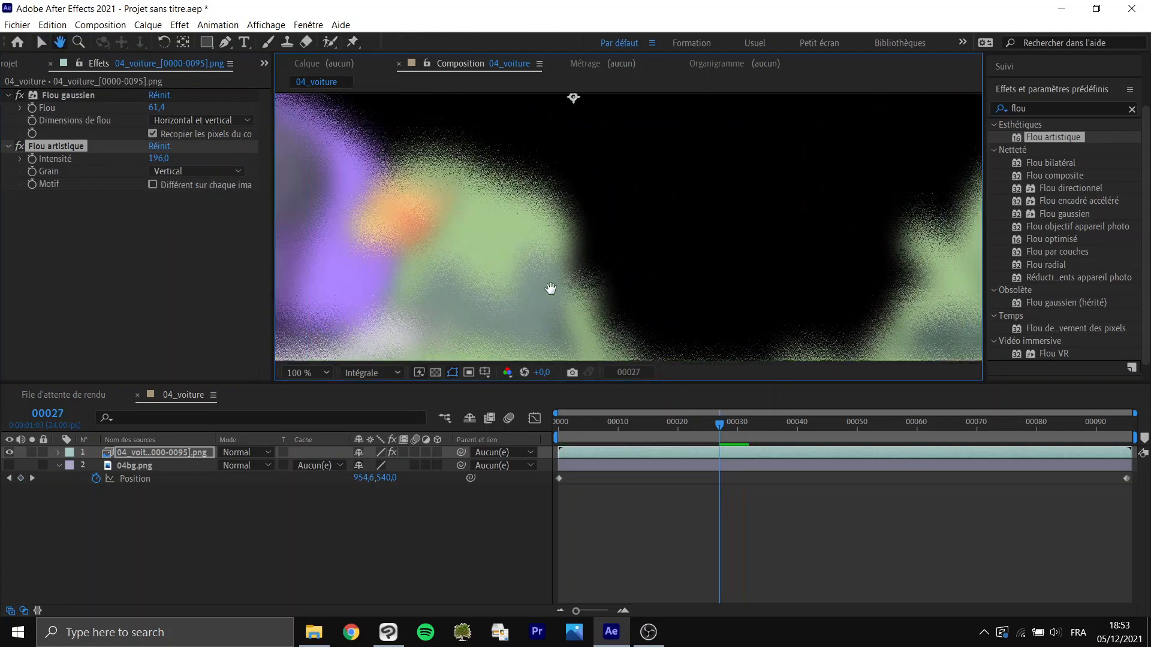
# - Set the Flou artistique grain to Horizontal, preview the animation, and move the playhead to frame 29
pyautogui.click(190, 173)
pyautogui.click(188, 201)
pyautogui.press('space')
pyautogui.press('space')
pyautogui.moveTo(590, 204); pyautogui.dragTo(514, 210)
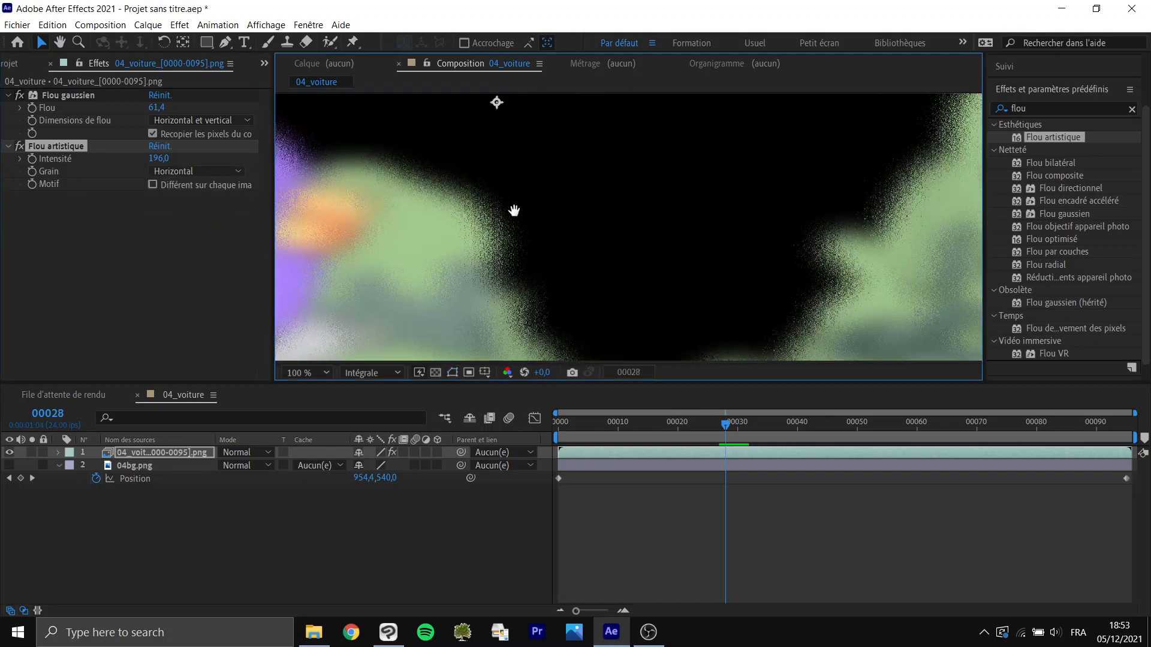
pyautogui.press('space')
pyautogui.press('space')
pyautogui.press('space')
pyautogui.moveTo(629, 421); pyautogui.dragTo(731, 433)
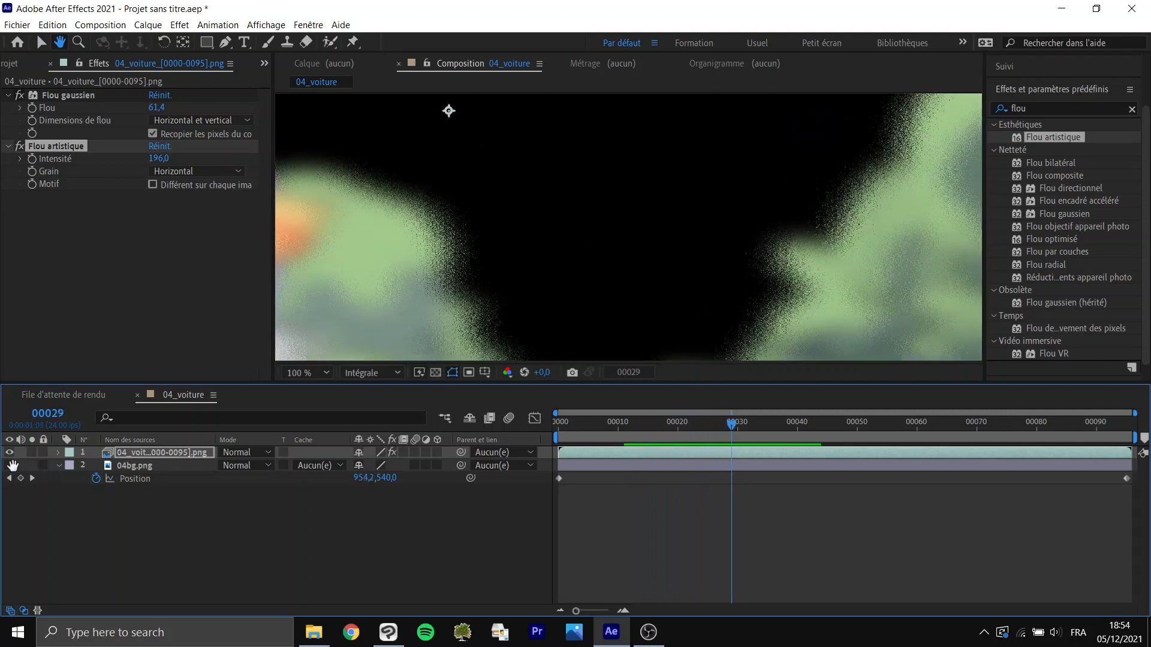
# - Show the 04bg.png background layer and inspect the blurred edges of the car sequence over it
pyautogui.click(41, 42)
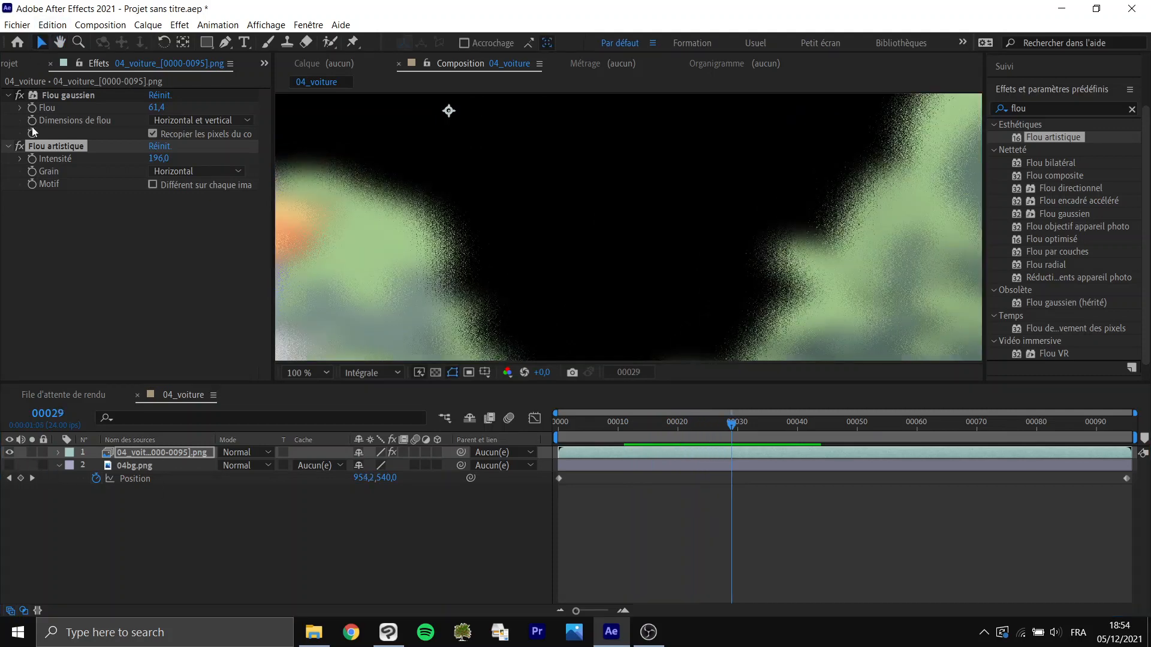
pyautogui.click(9, 465)
pyautogui.press('h')
pyautogui.moveTo(352, 355); pyautogui.dragTo(501, 329)
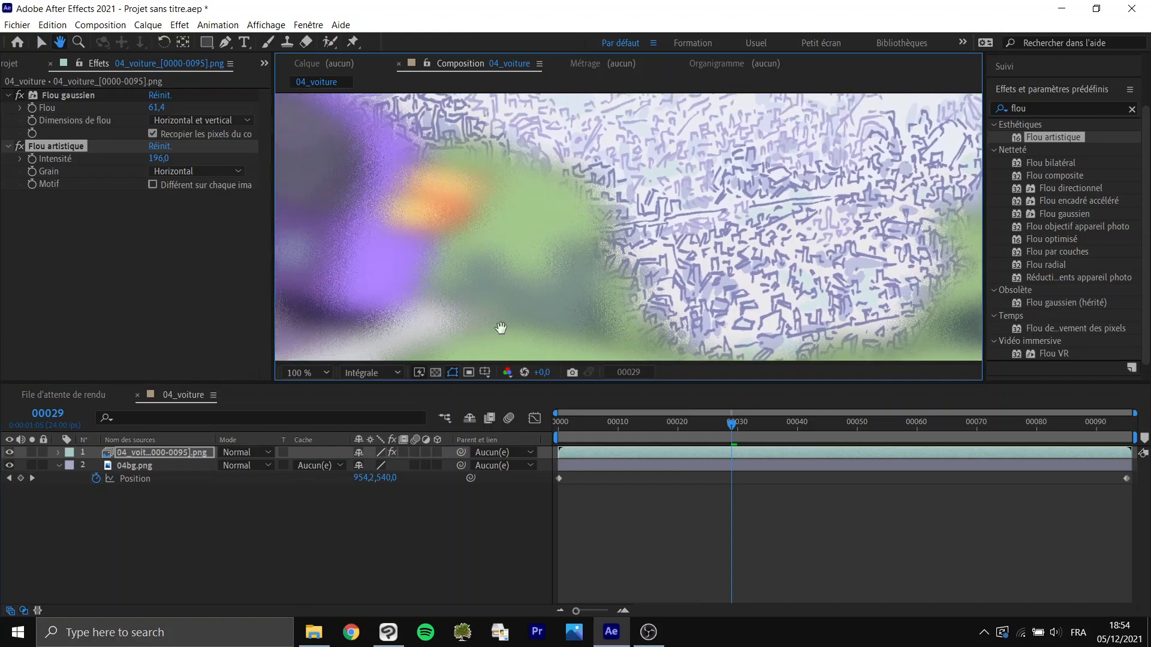
pyautogui.press('v')
# - Return to frame 0 and fit the composition in the viewer to examine the blurred car over the background
pyautogui.click(560, 423)
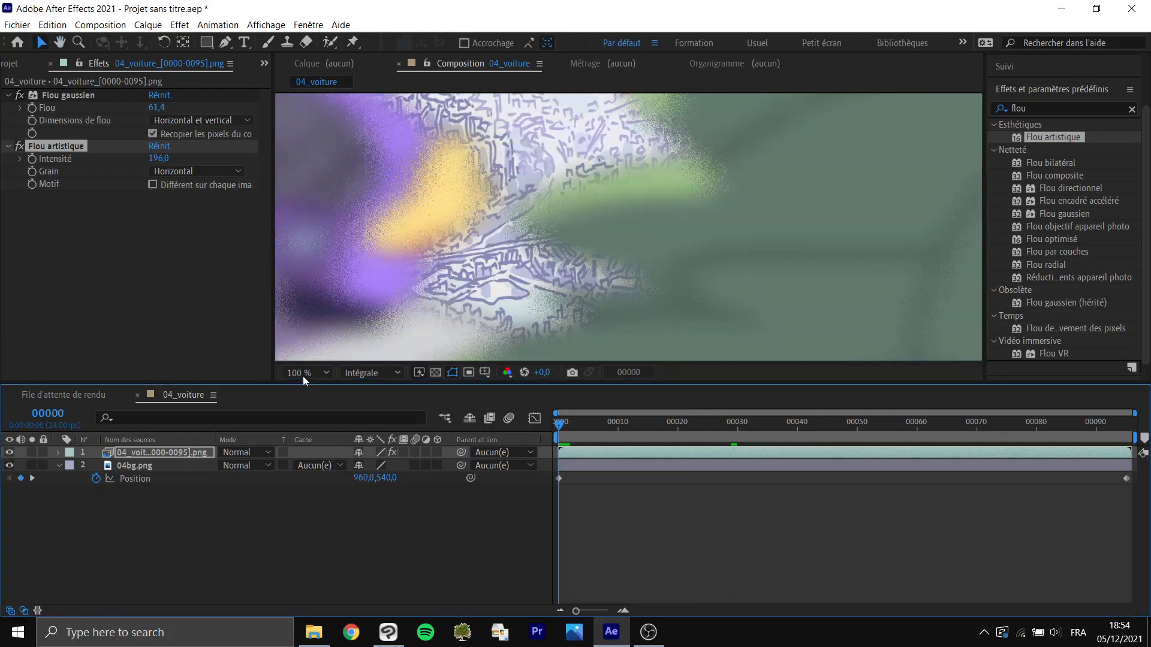
pyautogui.click(306, 373)
pyautogui.click(336, 118)
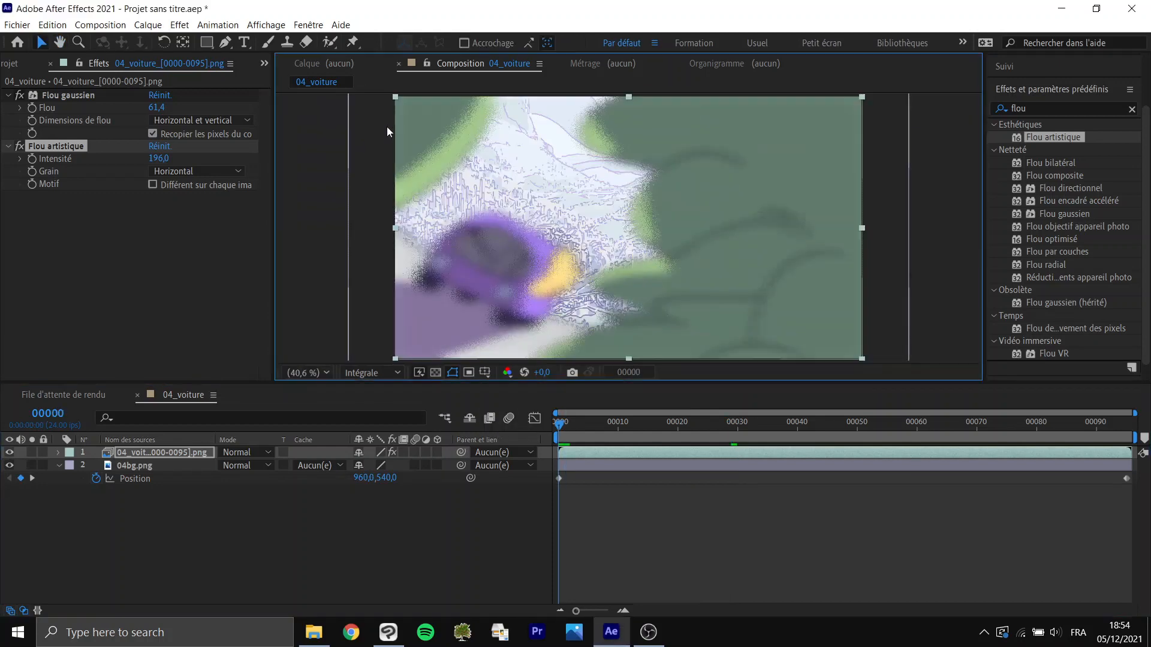
pyautogui.press('h')
pyautogui.moveTo(548, 216); pyautogui.dragTo(535, 215)
pyautogui.moveTo(681, 239); pyautogui.dragTo(688, 250)
pyautogui.press('v')
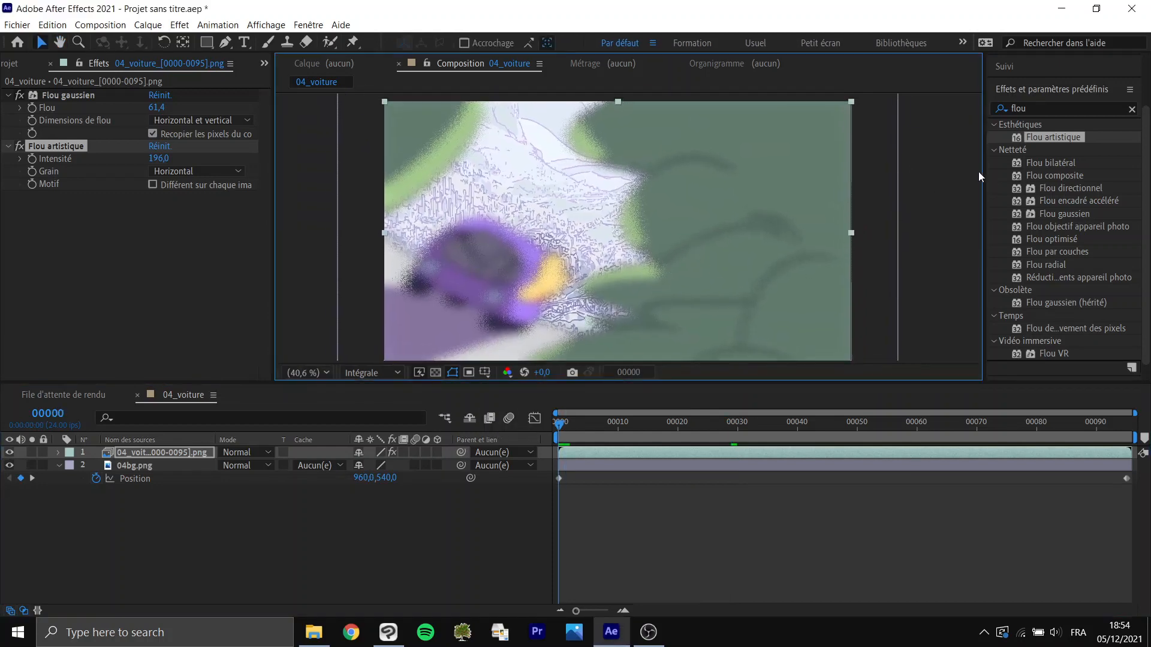
# - Remove Flou gaussien and Flou artistique from the car sequence layer and hide the 04bg.png layer
pyautogui.click(1010, 266)
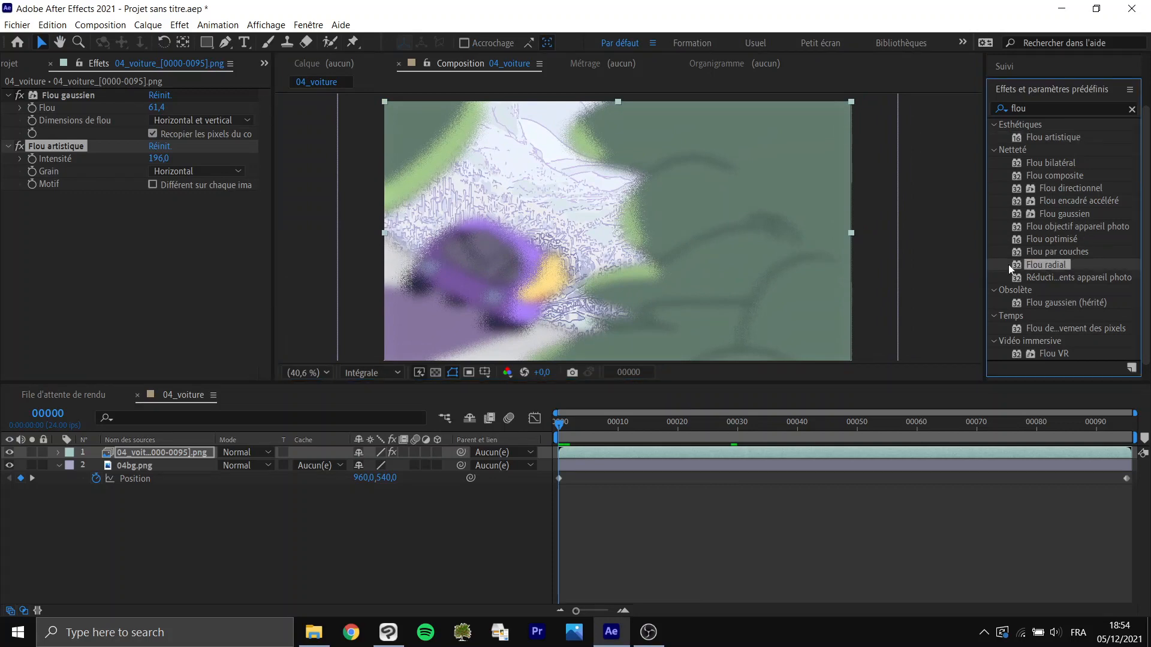
pyautogui.click(92, 98)
pyautogui.press('Delete')
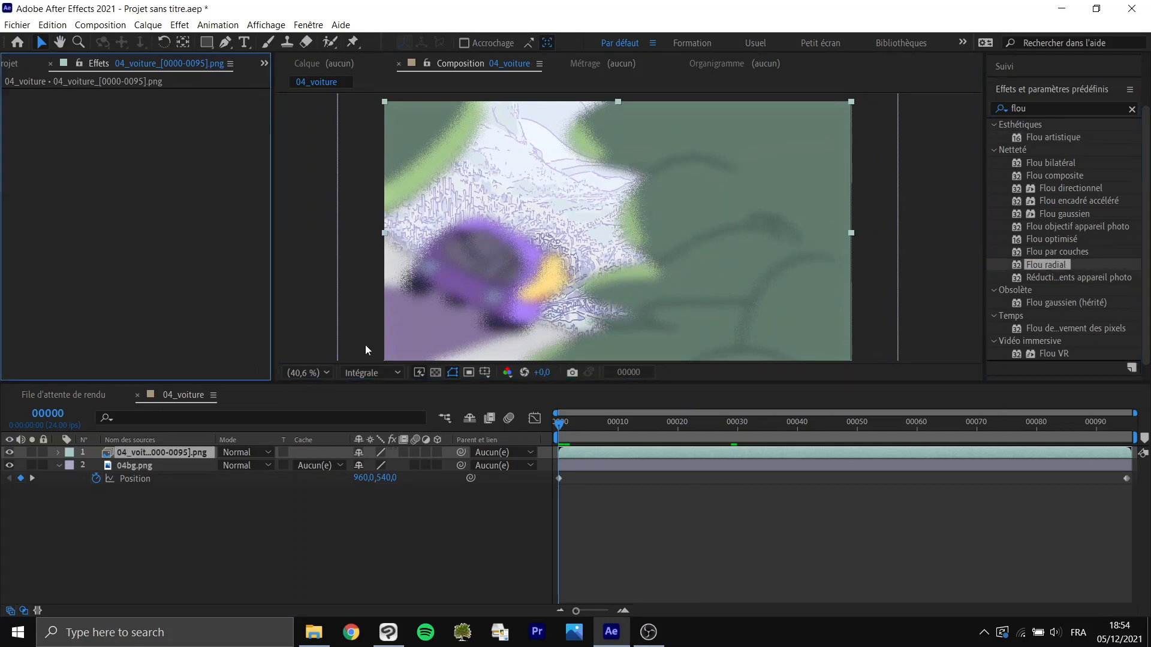
pyautogui.click(9, 465)
# - Apply Flou radial to the car sequence layer, with its centre at about 1471.8, 432.9 and its value at 21
pyautogui.moveTo(1030, 268); pyautogui.dragTo(113, 178)
pyautogui.moveTo(755, 268); pyautogui.dragTo(742, 208)
pyautogui.moveTo(156, 238)
pyautogui.mouseDown()
pyautogui.moveTo(340, 201)
pyautogui.moveTo(312, 221)
pyautogui.moveTo(177, 228)
pyautogui.mouseUp()
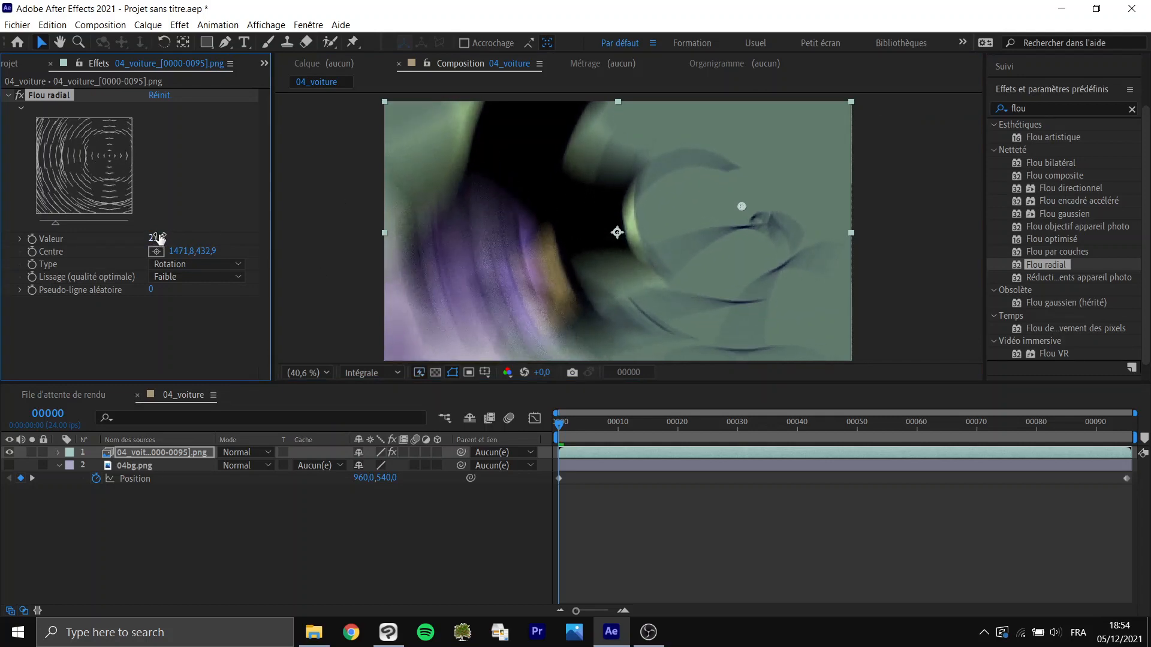
# - Change the Flou radial type to Zoom and set its value to 48
pyautogui.click(192, 267)
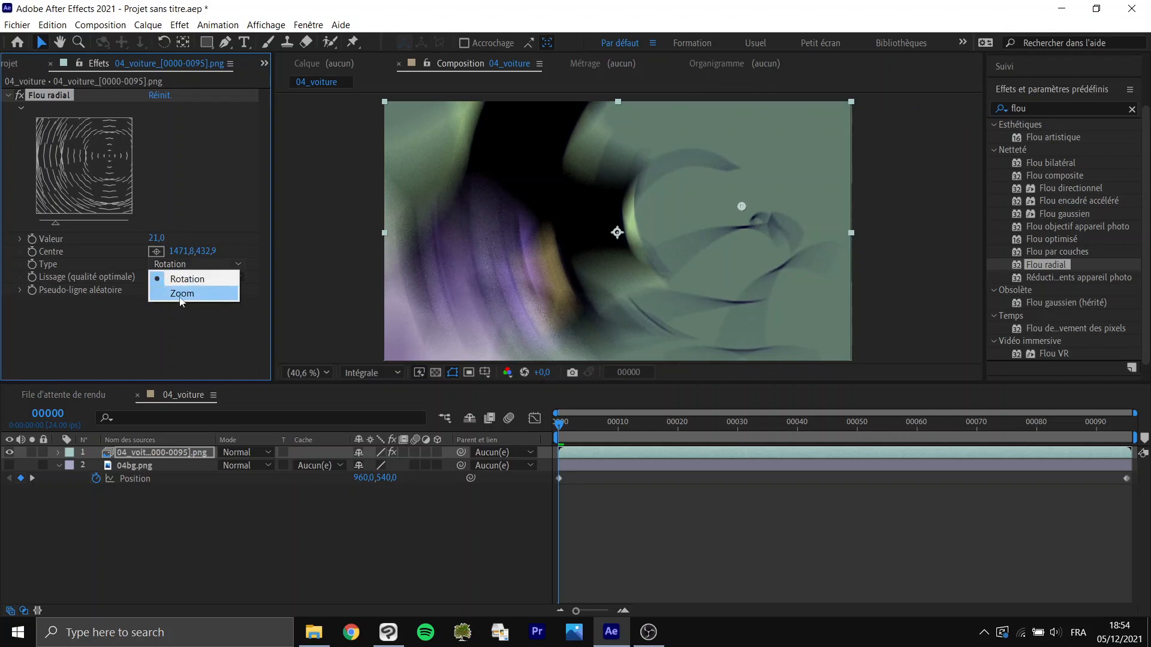
pyautogui.click(186, 294)
pyautogui.moveTo(155, 238); pyautogui.dragTo(173, 235)
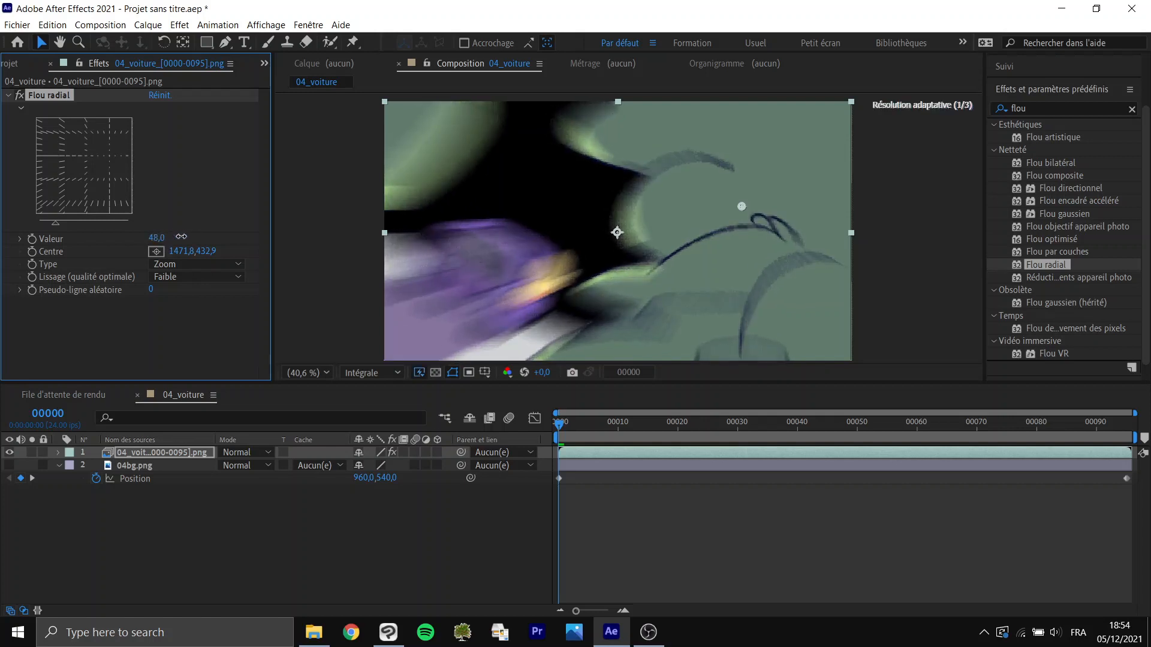
# - Try the Elevé smoothing quality on Flou radial and switch it back to Faible
pyautogui.click(180, 277)
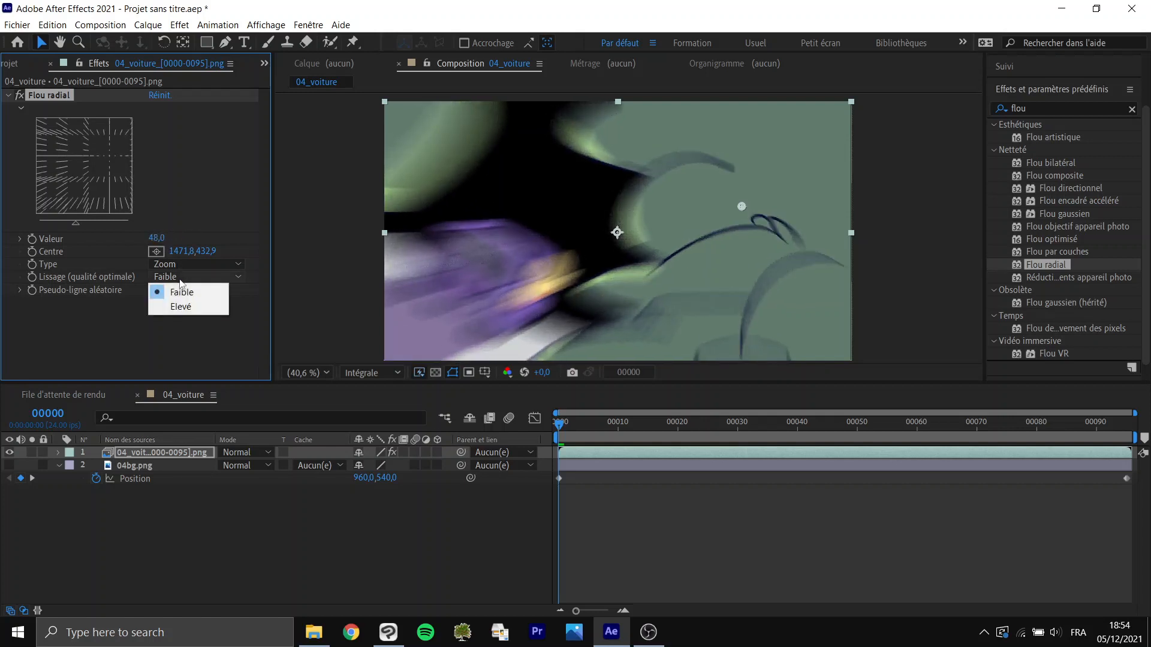
pyautogui.click(173, 307)
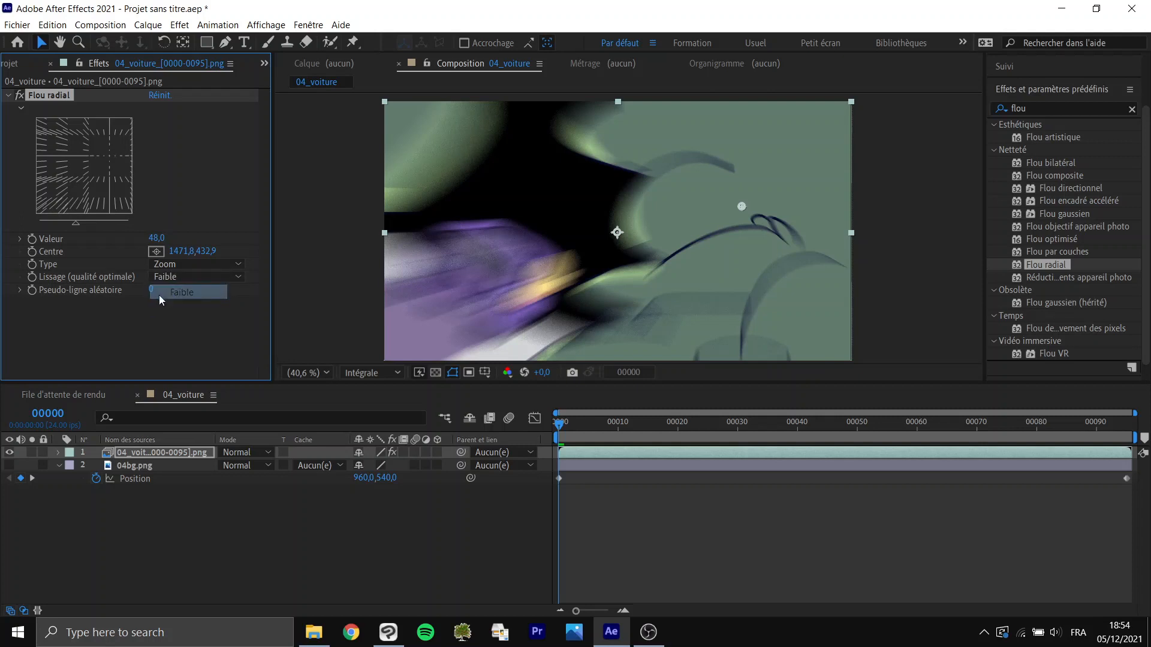
pyautogui.click(160, 294)
pyautogui.moveTo(223, 279); pyautogui.dragTo(150, 279)
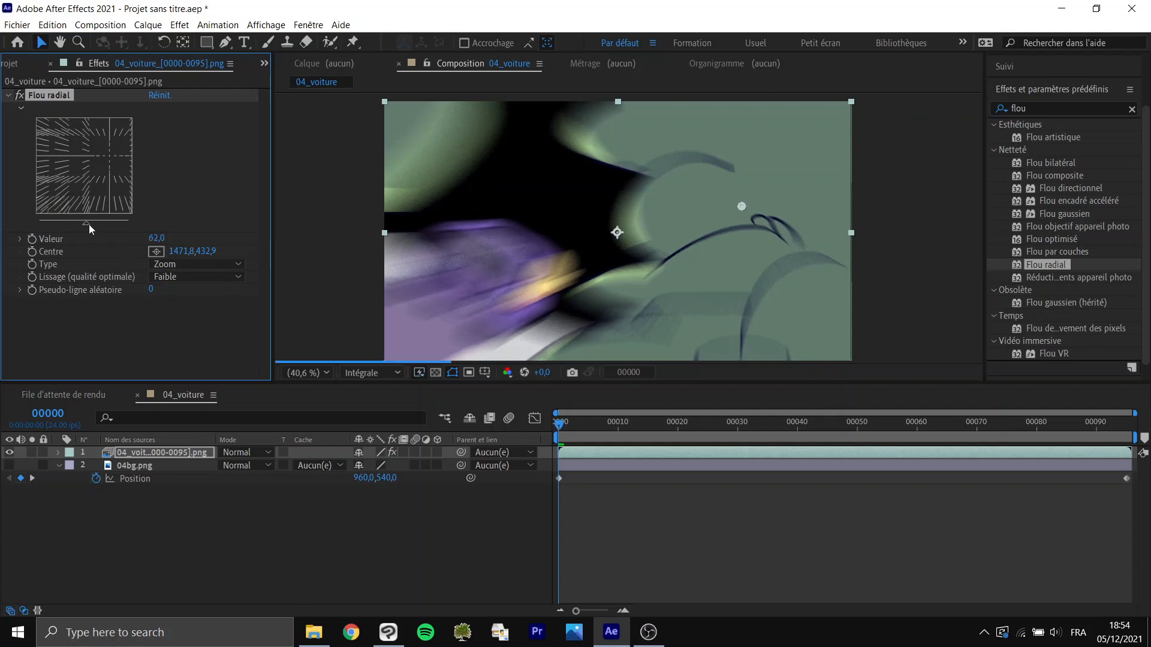
# - Set the Flou radial value to 56 and move its centre onto the car at about 386.9, 674.6
pyautogui.moveTo(89, 224); pyautogui.dragTo(84, 222)
pyautogui.moveTo(741, 207); pyautogui.dragTo(477, 265)
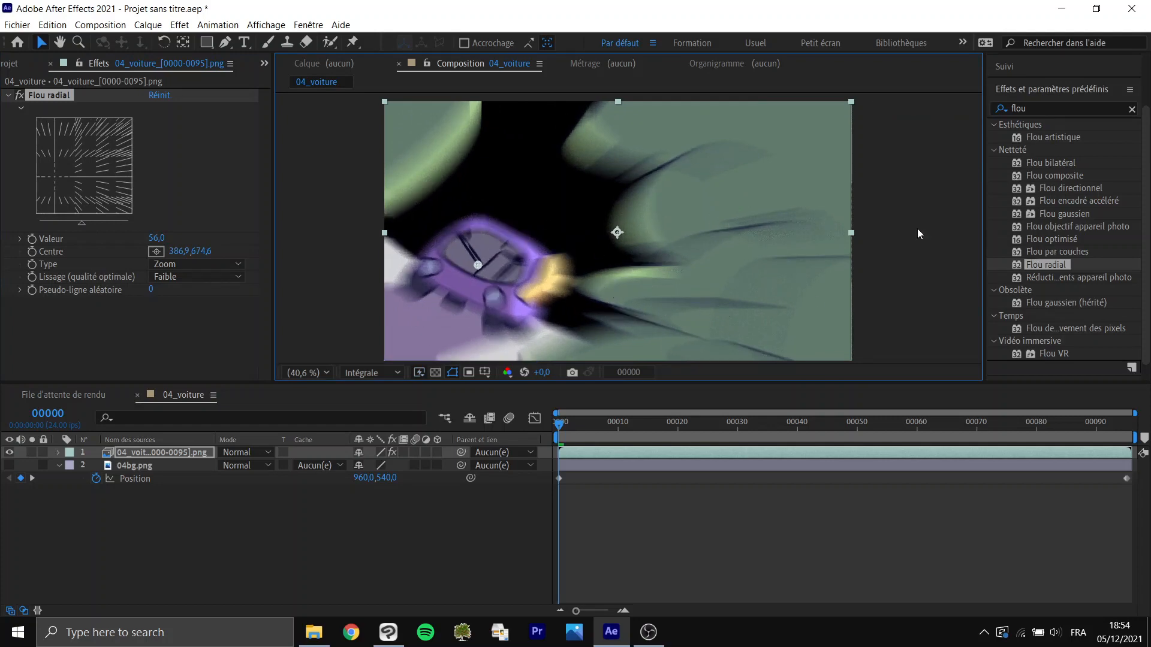
# - Replace Flou radial on the car sequence layer with Flou objectif appareil photo and set its blur radius to 47
pyautogui.press('Delete')
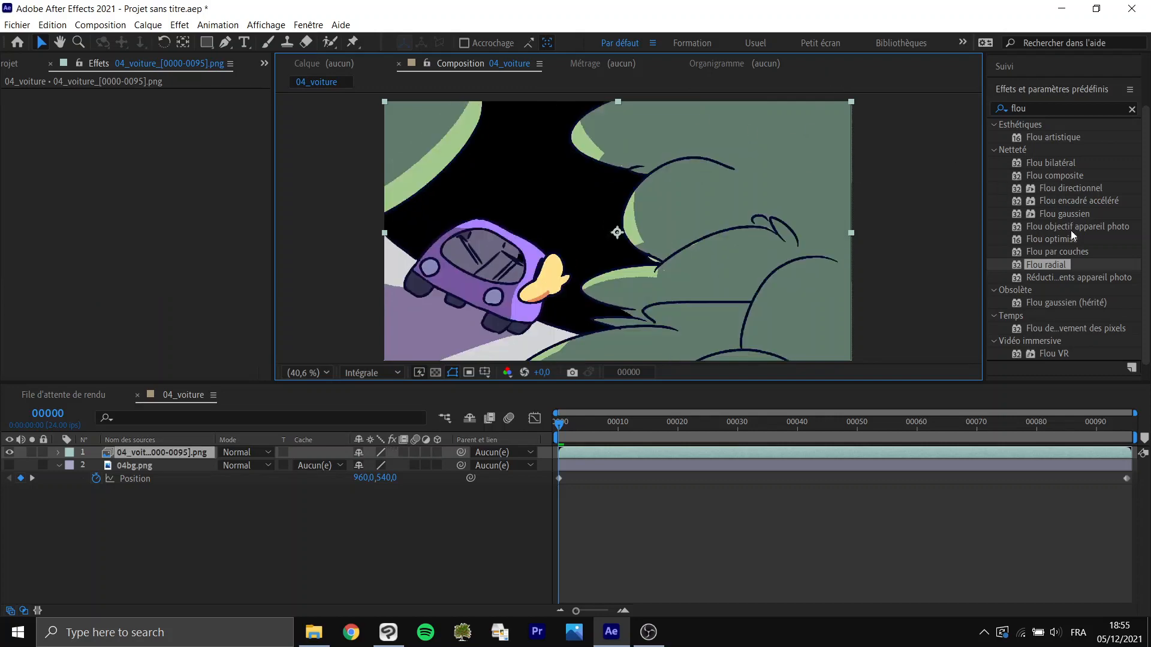
pyautogui.moveTo(1071, 230); pyautogui.dragTo(143, 157)
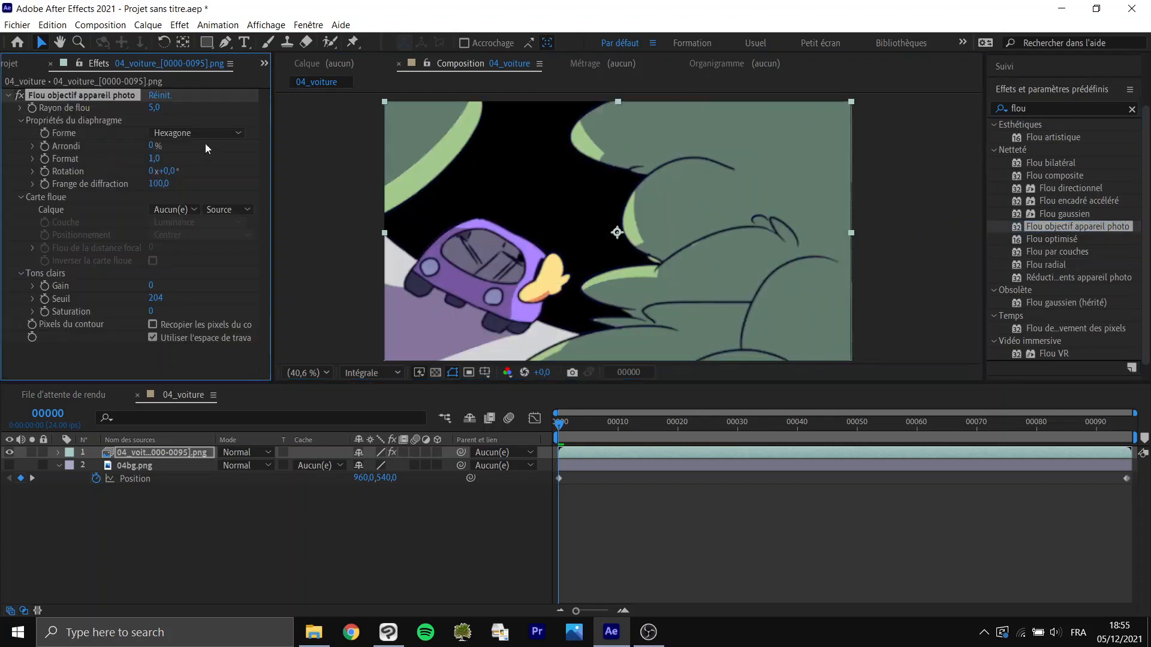
pyautogui.moveTo(155, 110); pyautogui.dragTo(185, 107)
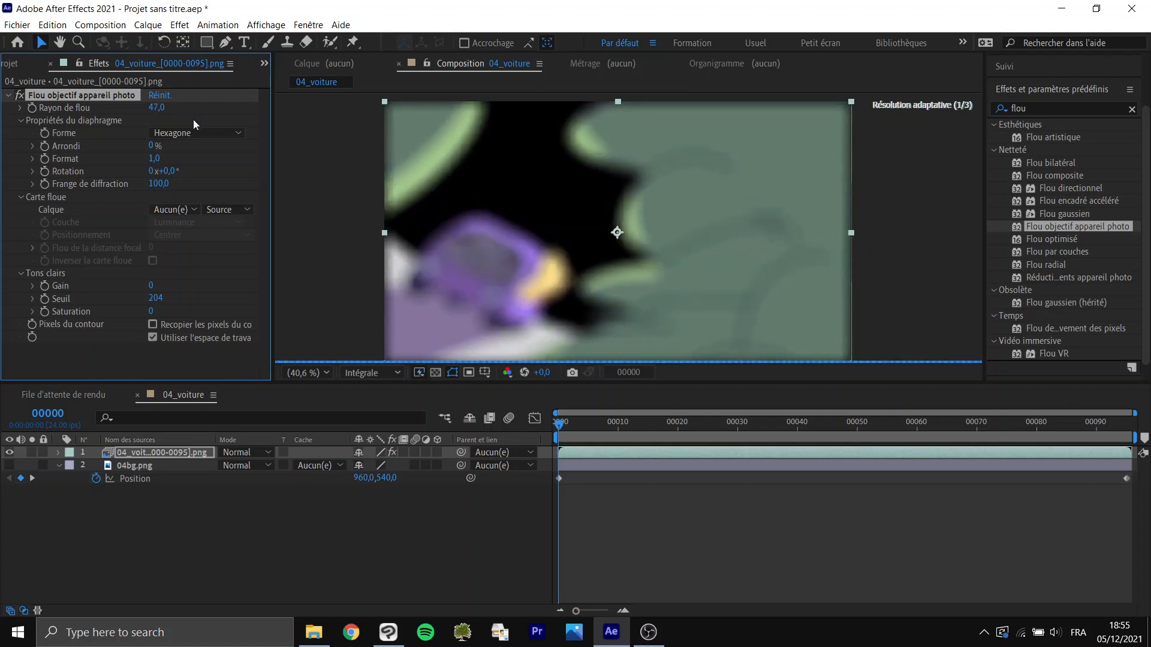
# - Inspect the camera lens blur in the composition at 400% and at 100%
pyautogui.click(306, 373)
pyautogui.click(332, 290)
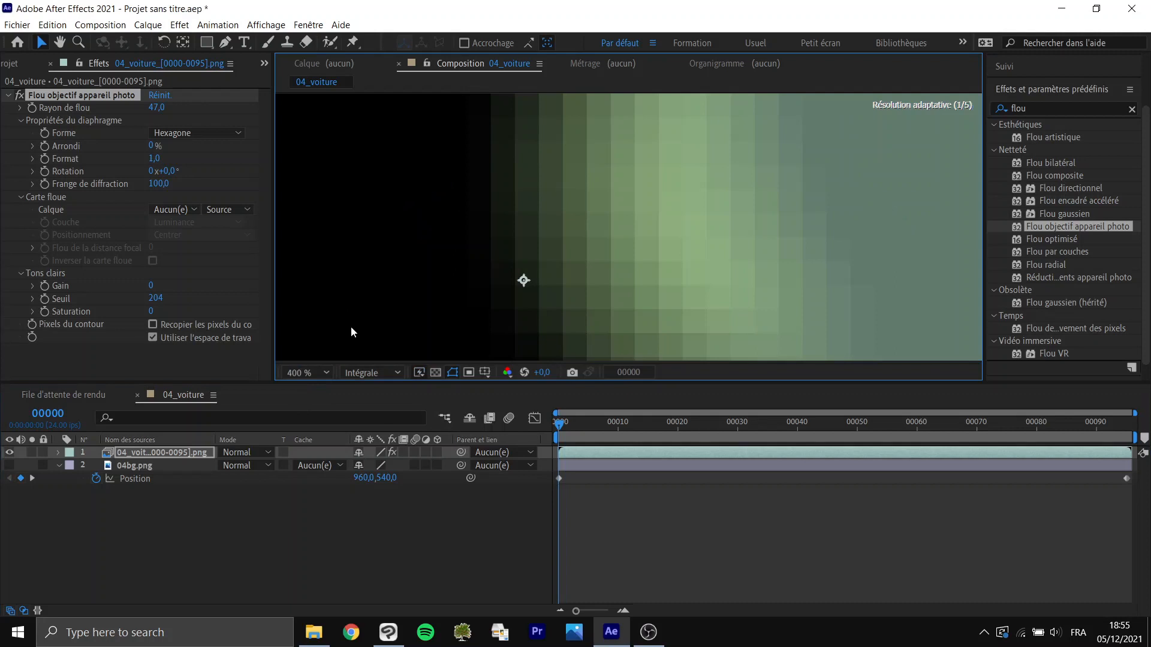
pyautogui.click(325, 374)
pyautogui.click(321, 256)
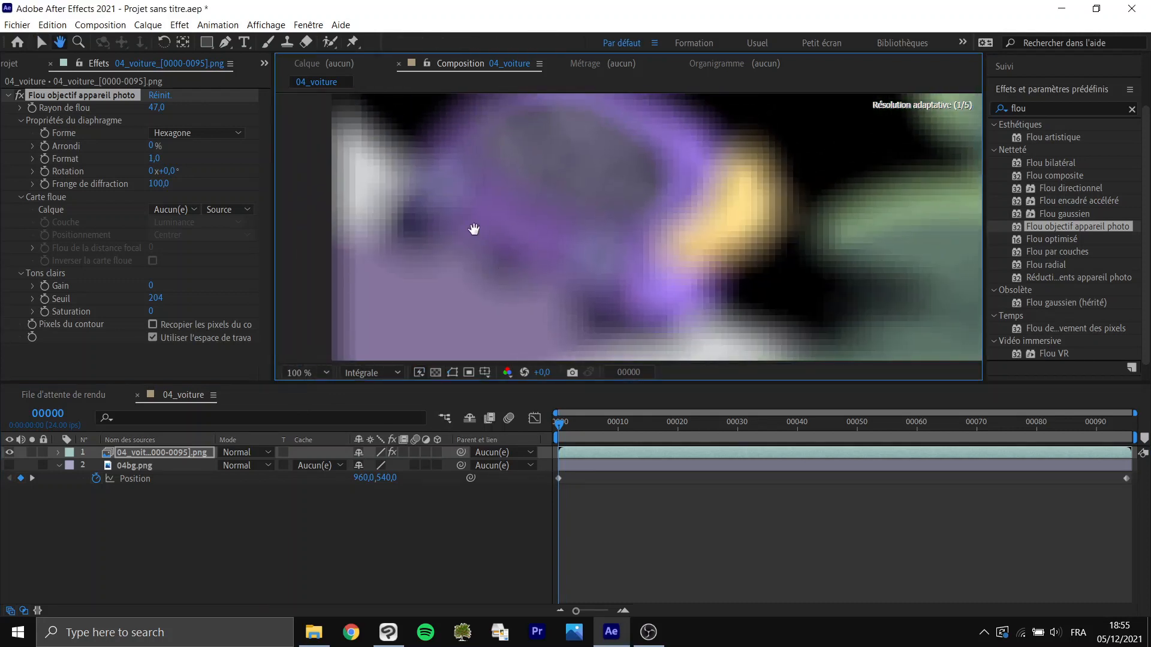
# - Try blur radii of 15 and 33 for Flou objectif appareil photo on the car sequence layer, settling on 20
pyautogui.moveTo(154, 110)
pyautogui.mouseDown()
pyautogui.moveTo(111, 109)
pyautogui.moveTo(169, 110)
pyautogui.mouseUp()
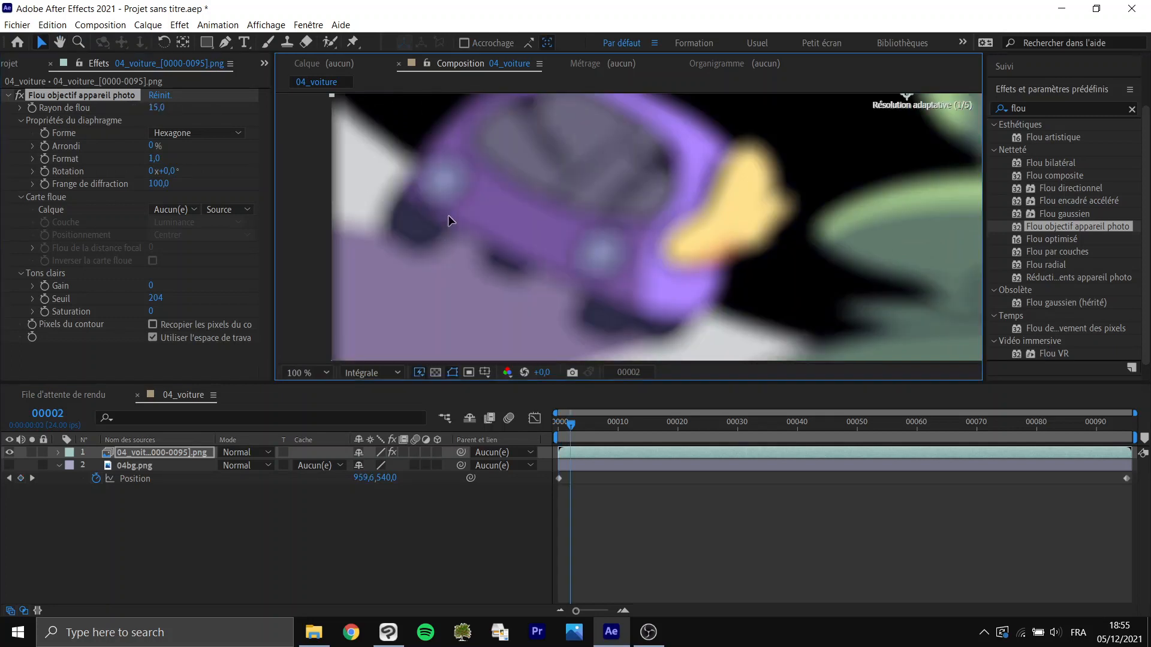
pyautogui.press('space')
pyautogui.moveTo(484, 211); pyautogui.dragTo(446, 249)
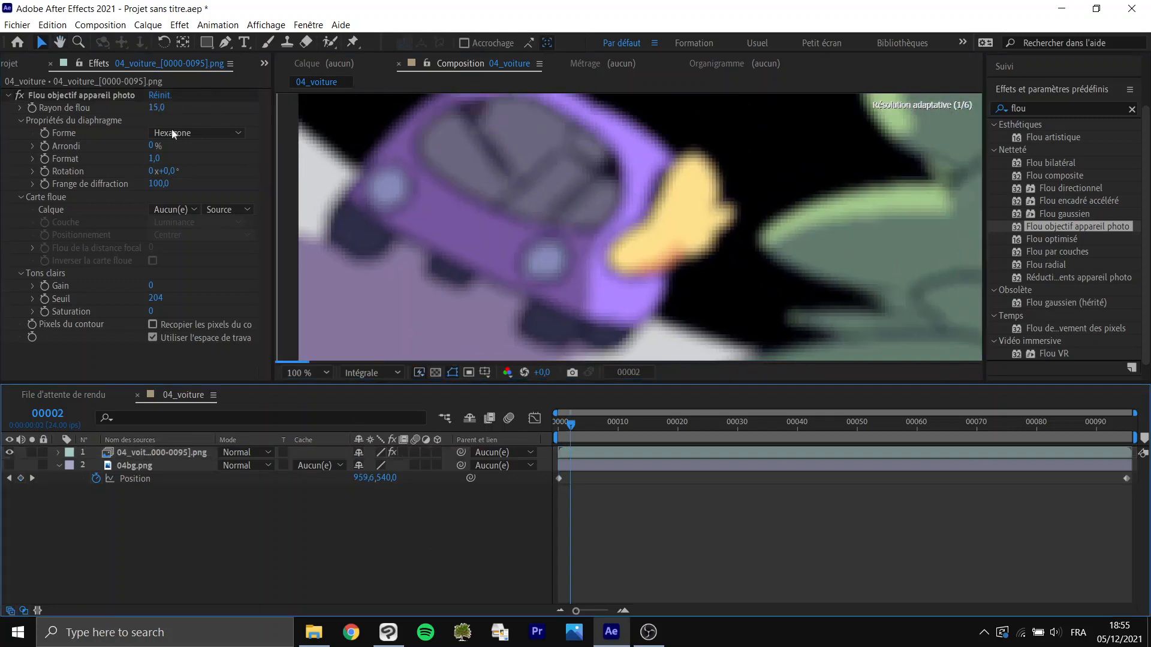
pyautogui.moveTo(161, 108); pyautogui.dragTo(171, 110)
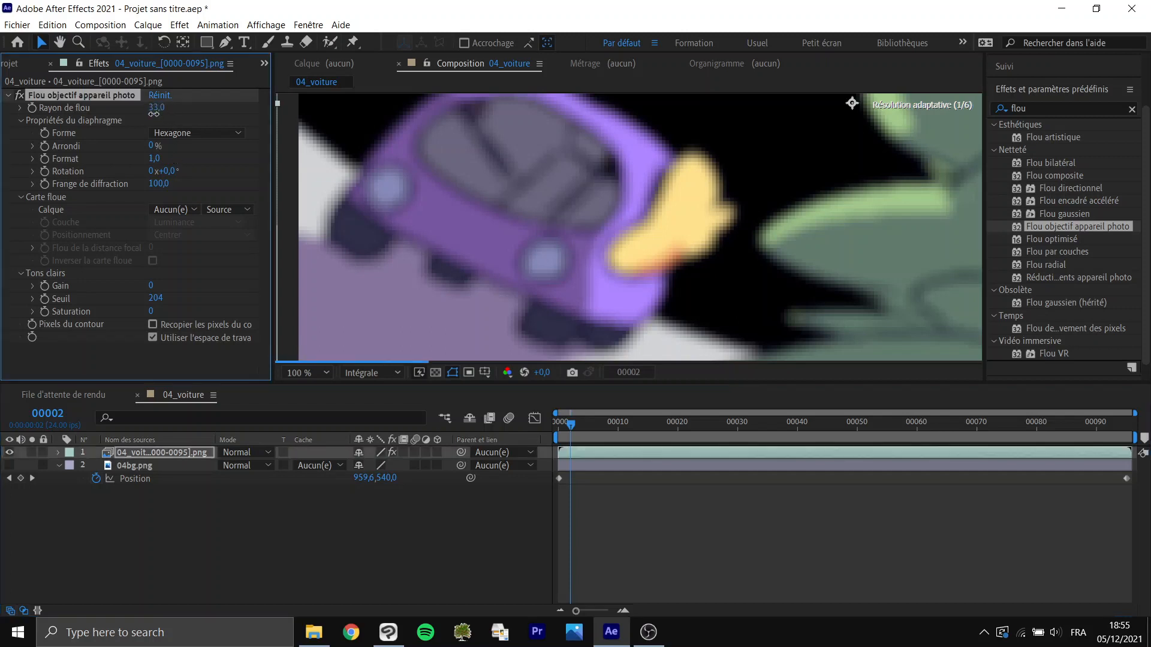
pyautogui.click(157, 108)
pyautogui.write('20')
pyautogui.press('Return')
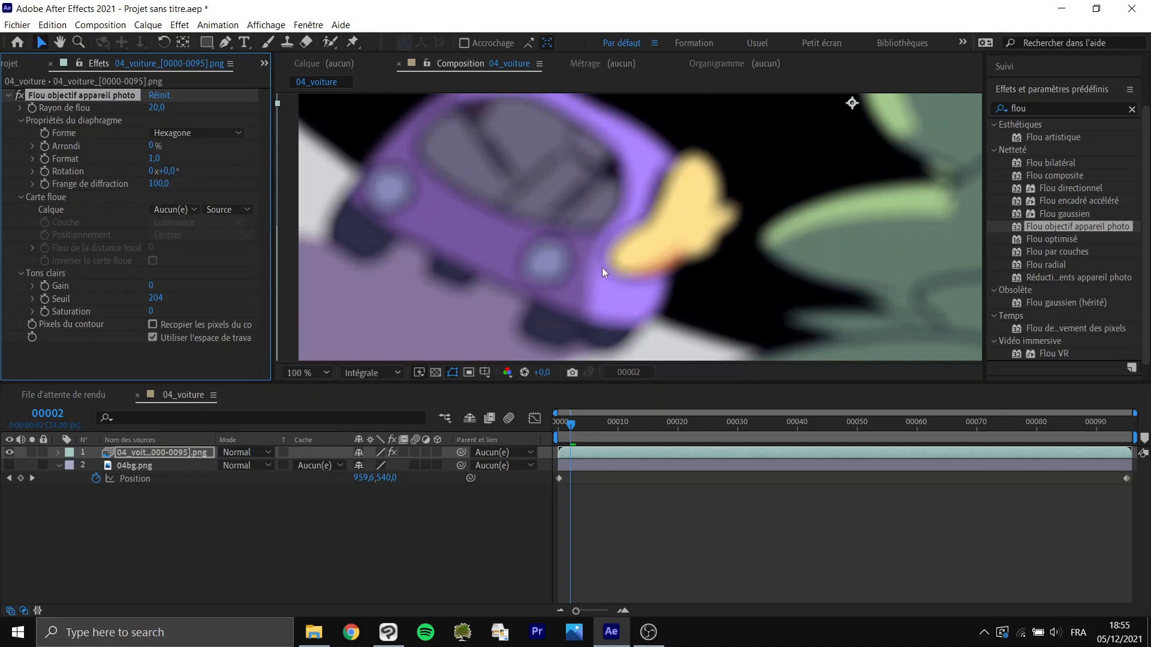
# - Try to preview the camera lens blur in the composition and examine the blurred car
pyautogui.press('space')
pyautogui.click(679, 205)
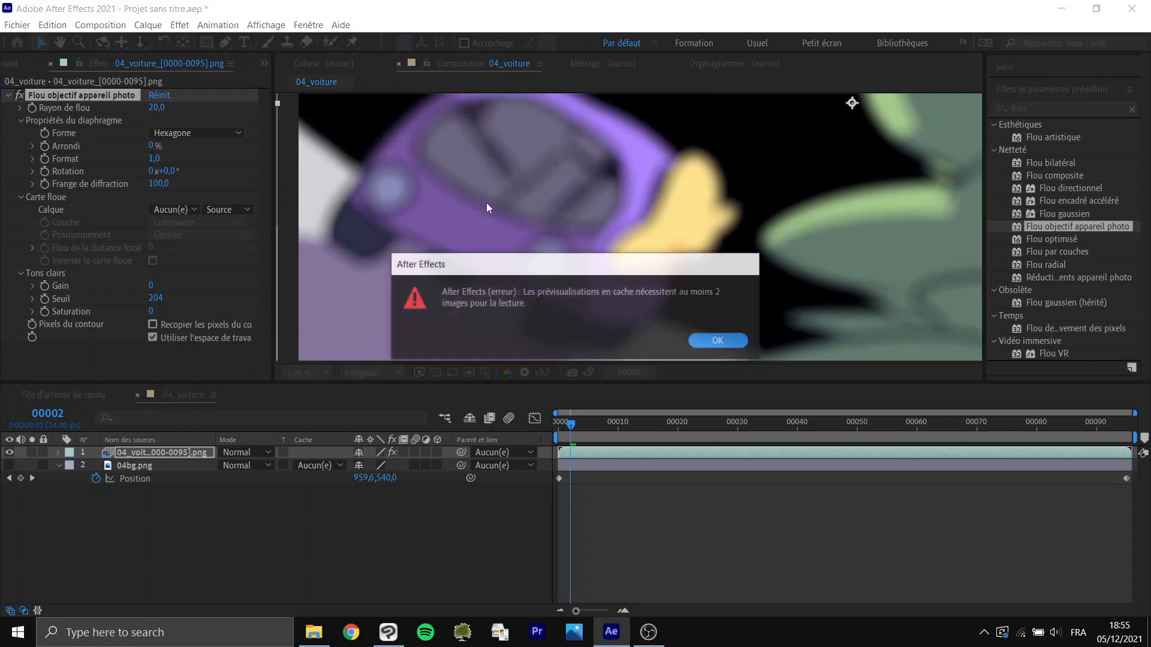
pyautogui.click(708, 343)
pyautogui.press('space')
pyautogui.moveTo(773, 262); pyautogui.dragTo(419, 237)
pyautogui.press('v')
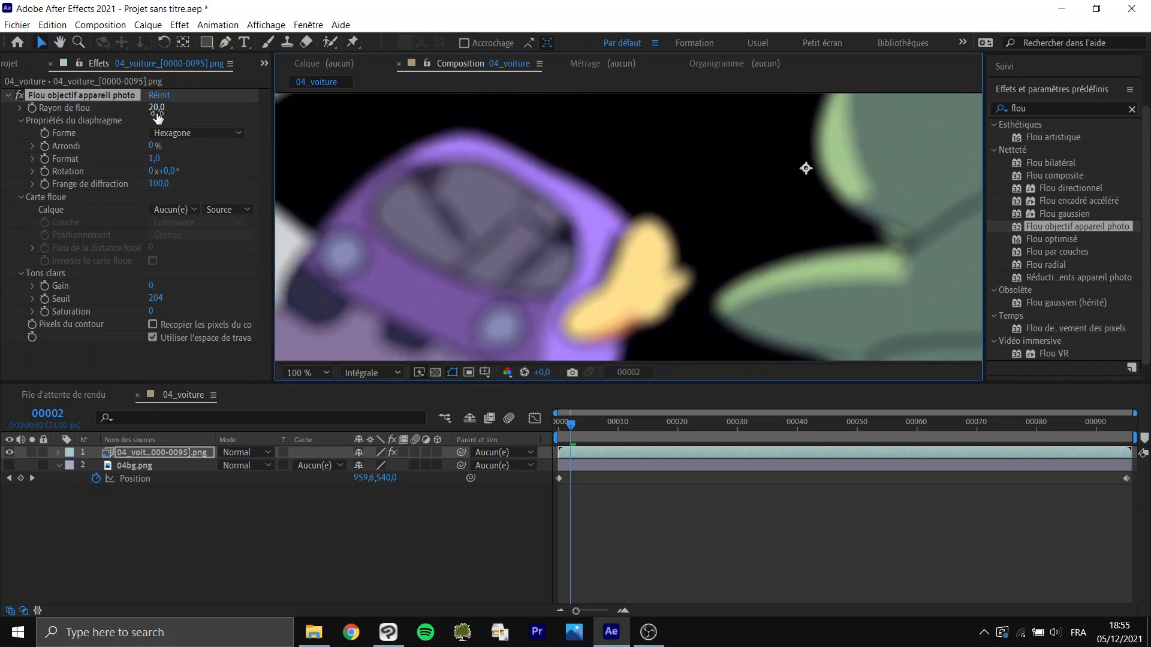
# - Remove Flou objectif appareil photo from the car sequence layer, then preview the unblurred animation and return to frame 00002
pyautogui.click(91, 95)
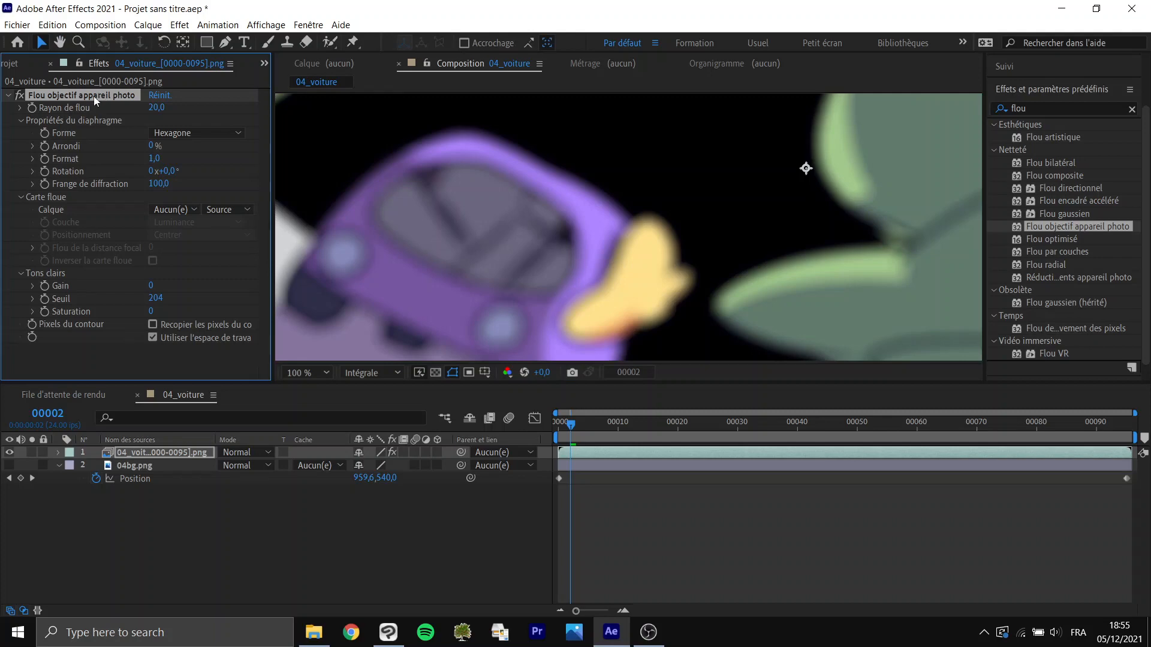
pyautogui.press('Delete')
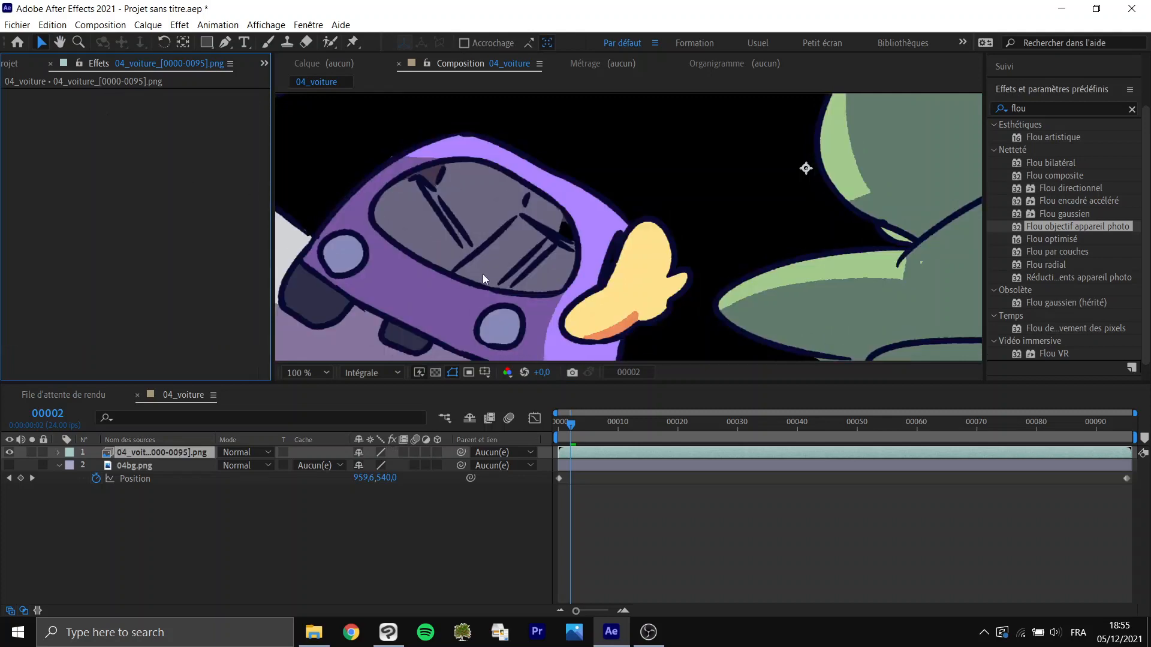
pyautogui.press('space')
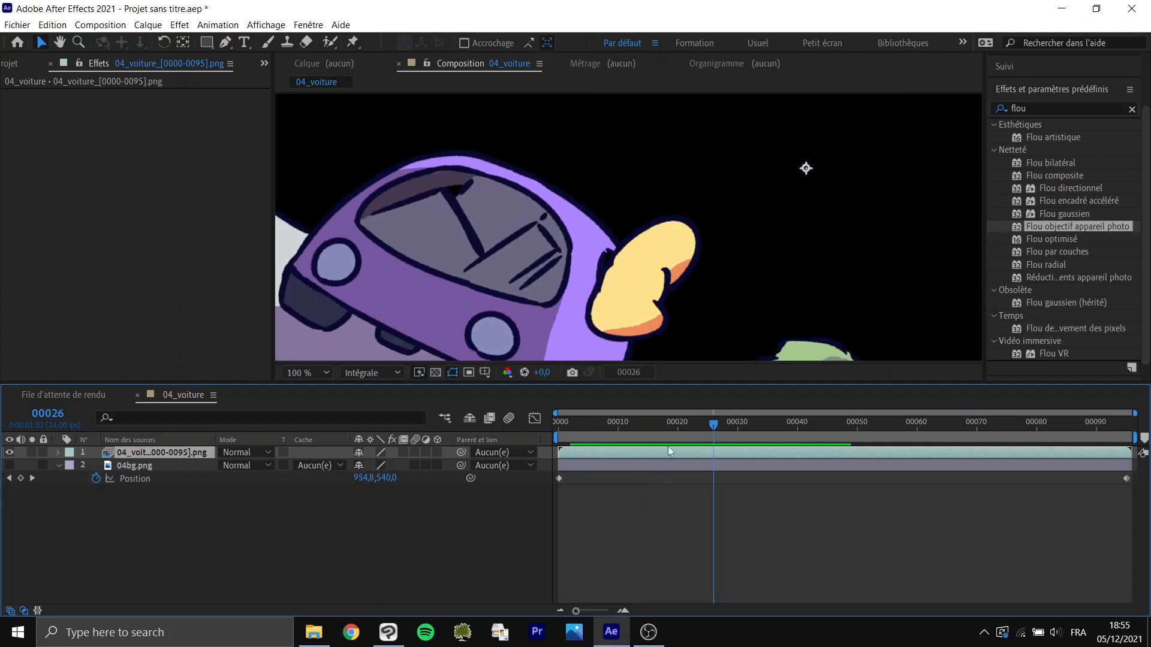
pyautogui.click(647, 427)
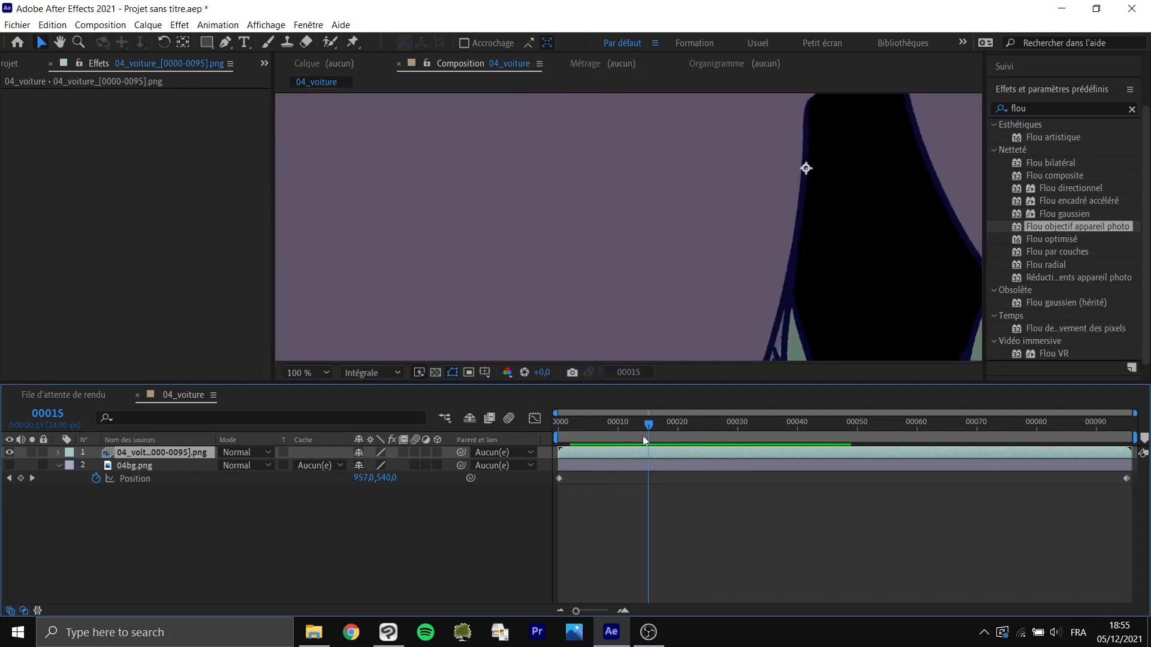
pyautogui.moveTo(647, 428); pyautogui.dragTo(649, 430)
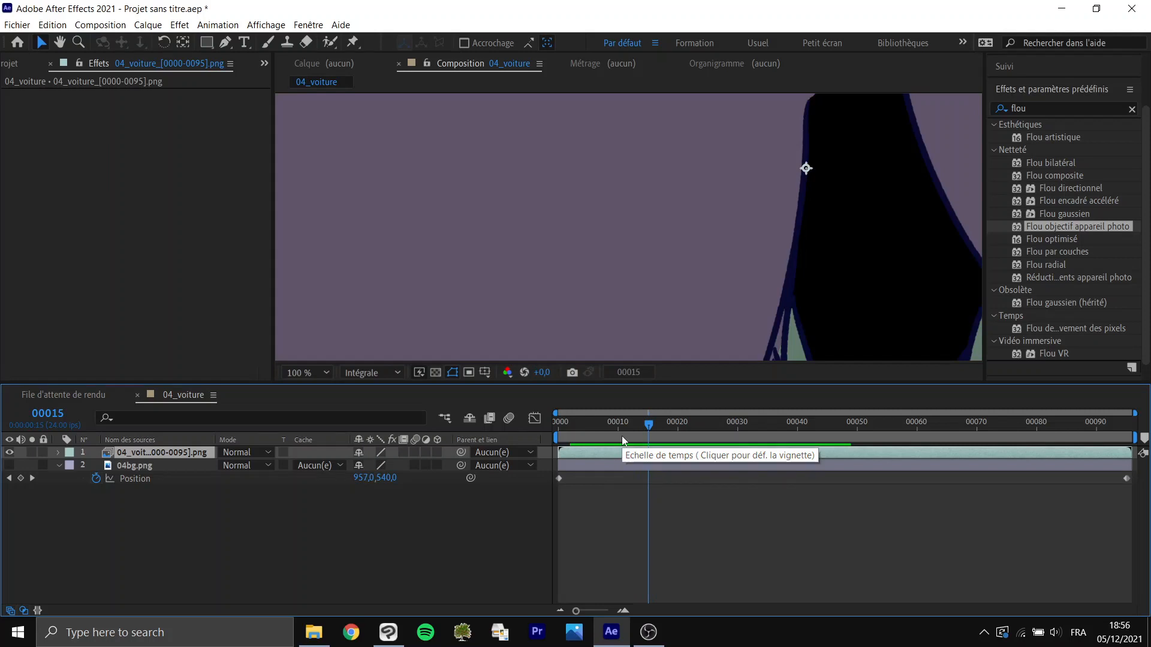
pyautogui.click(571, 425)
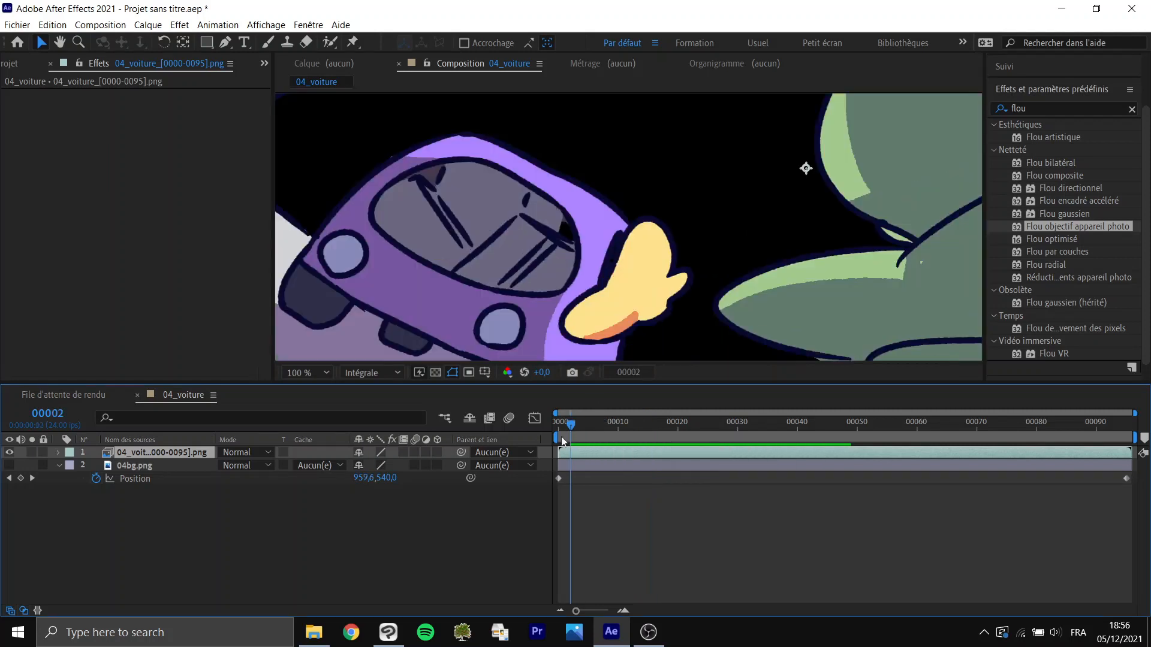
# - Undo the latest edits, back through the effect's removal, its radius changes and the accidental shift of the car sequence layer
pyautogui.click(308, 372)
pyautogui.click(328, 106)
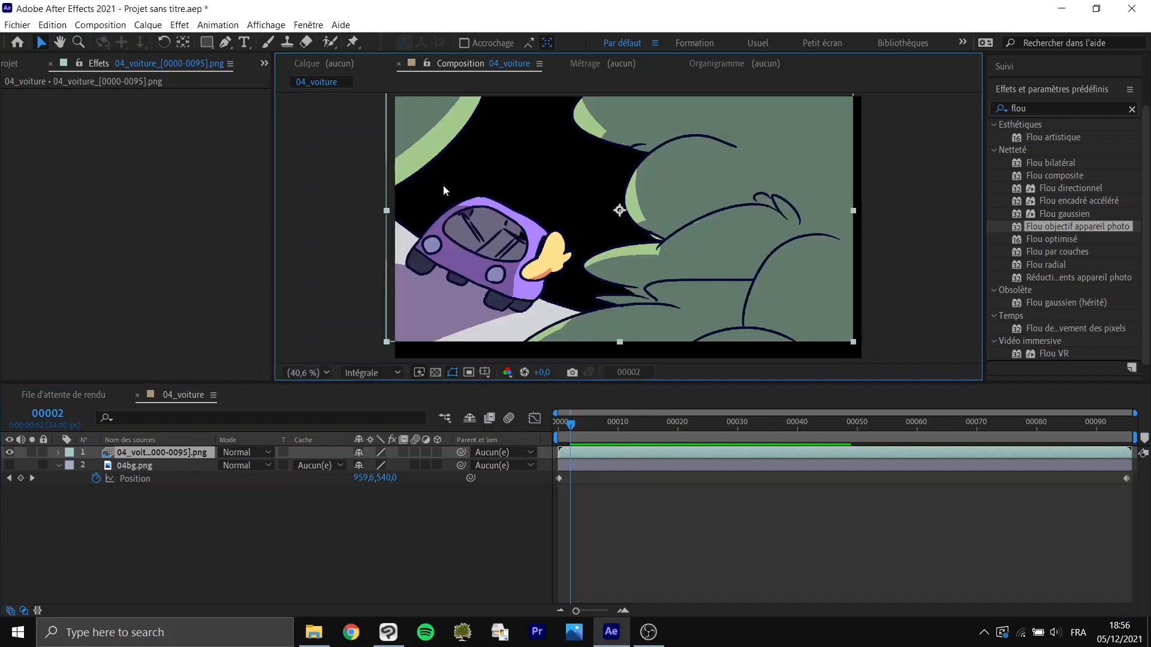
pyautogui.moveTo(484, 260); pyautogui.dragTo(528, 318)
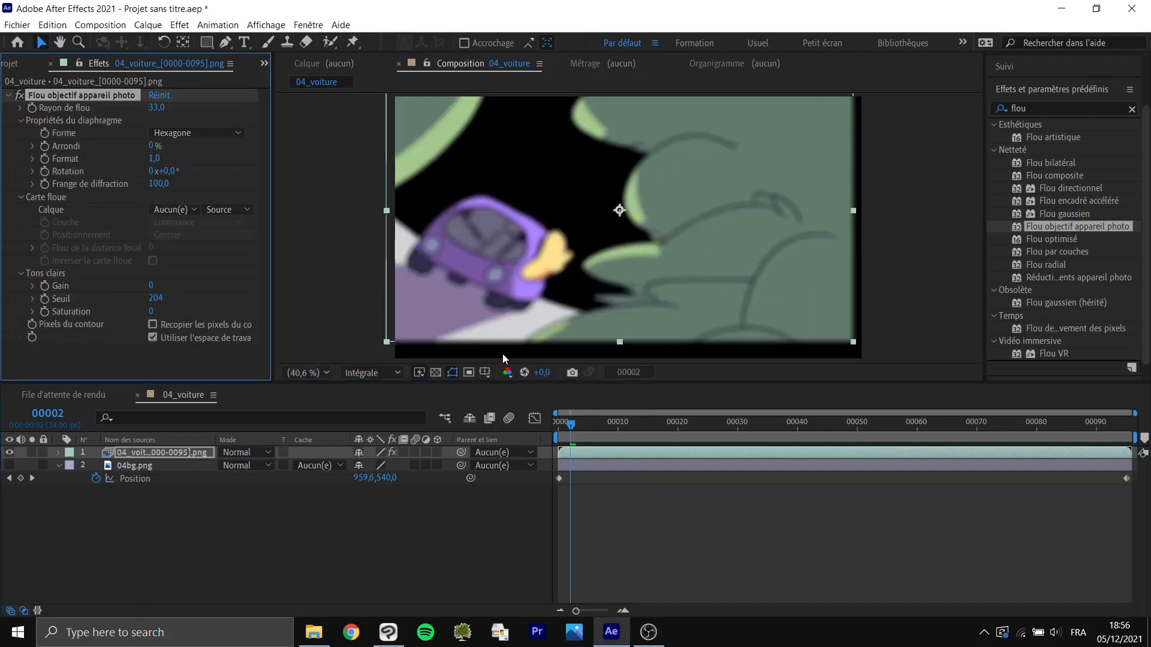
pyautogui.hotkey('ctrl', 'z')
pyautogui.hotkey('ctrl', 'z')
pyautogui.hotkey('ctrl', 'z')
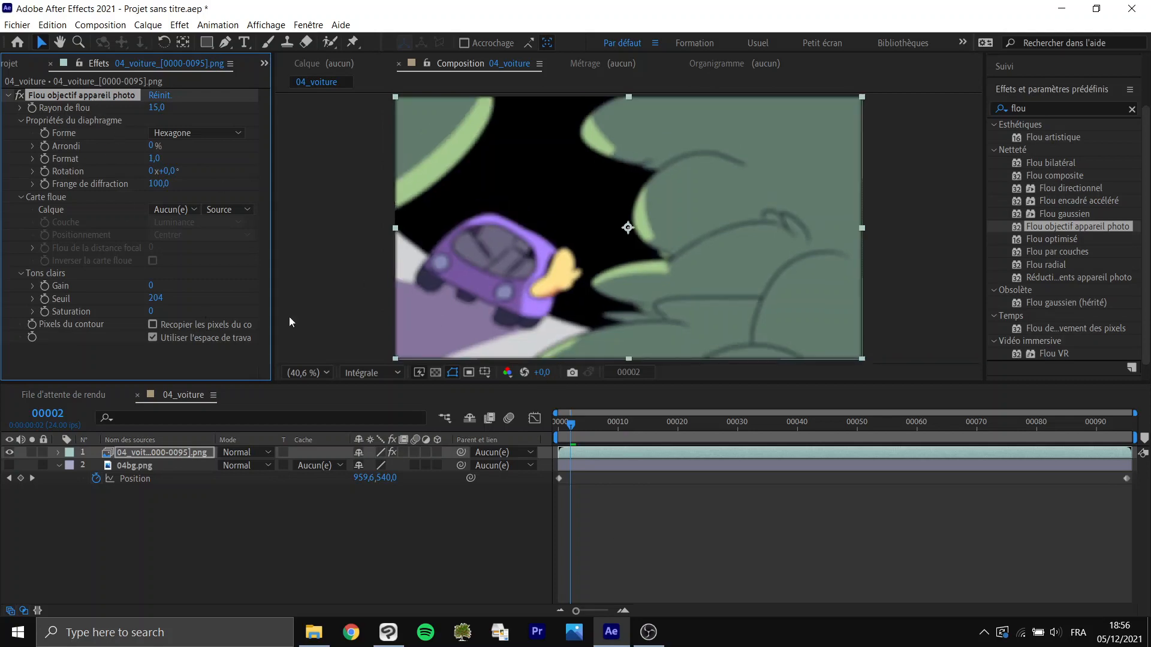
# - Delete the restored Flou objectif appareil photo effect from the car sequence layer and play the sharp animation
pyautogui.press('Delete')
pyautogui.click(585, 427)
pyautogui.press('space')
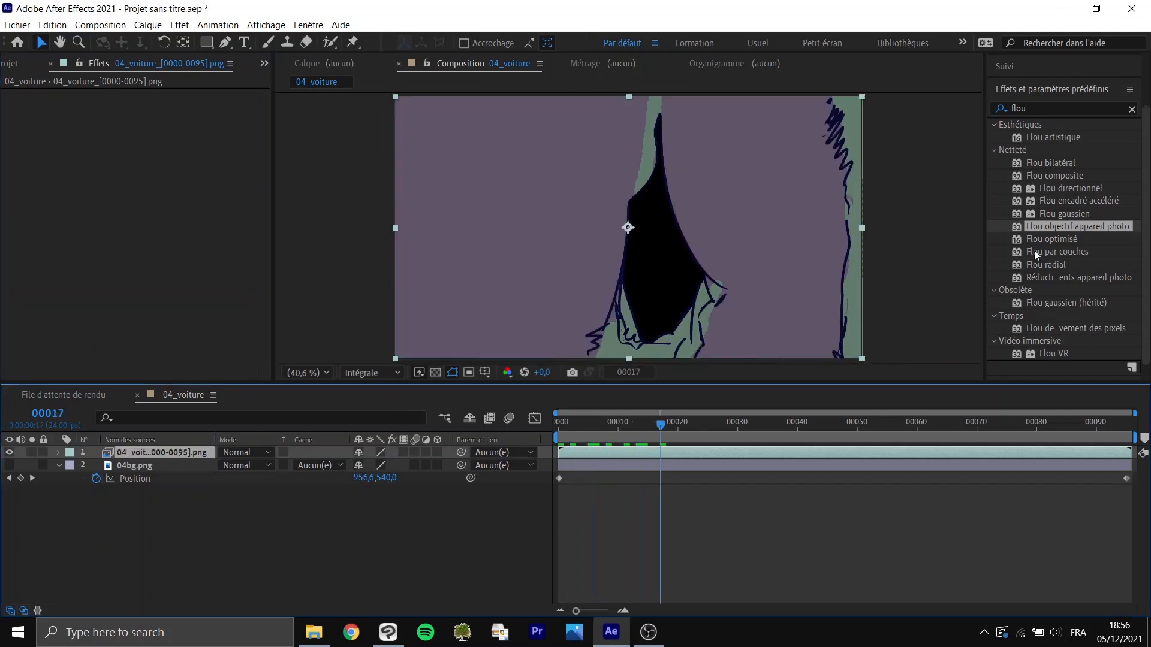